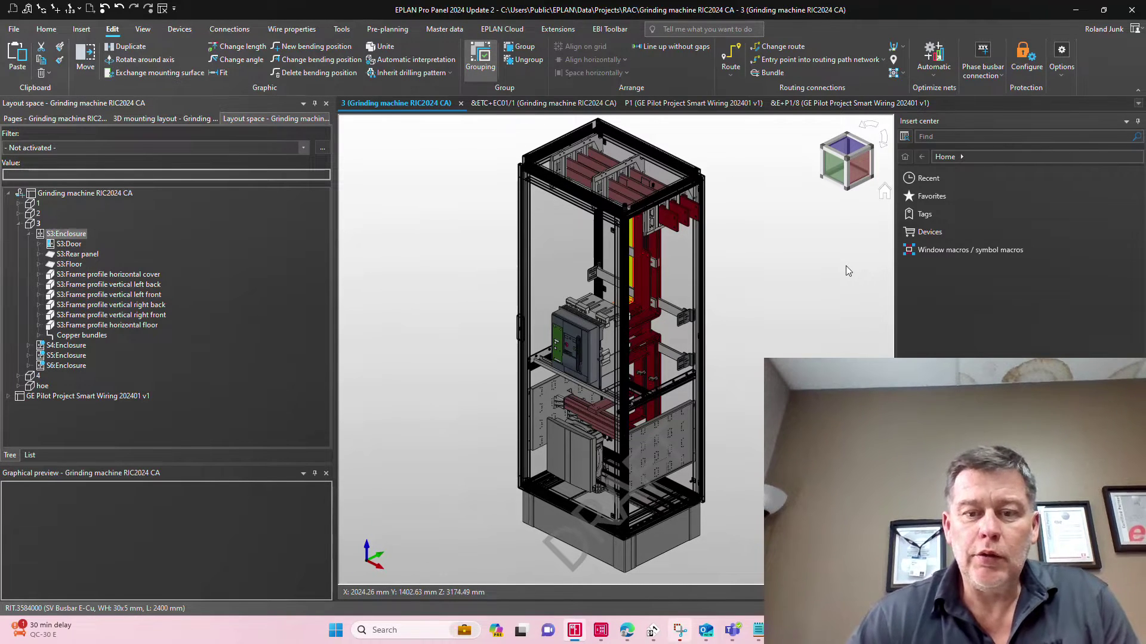
Check the cabinet from the front, left side and angled views using the view cube.
left_click(835, 173)
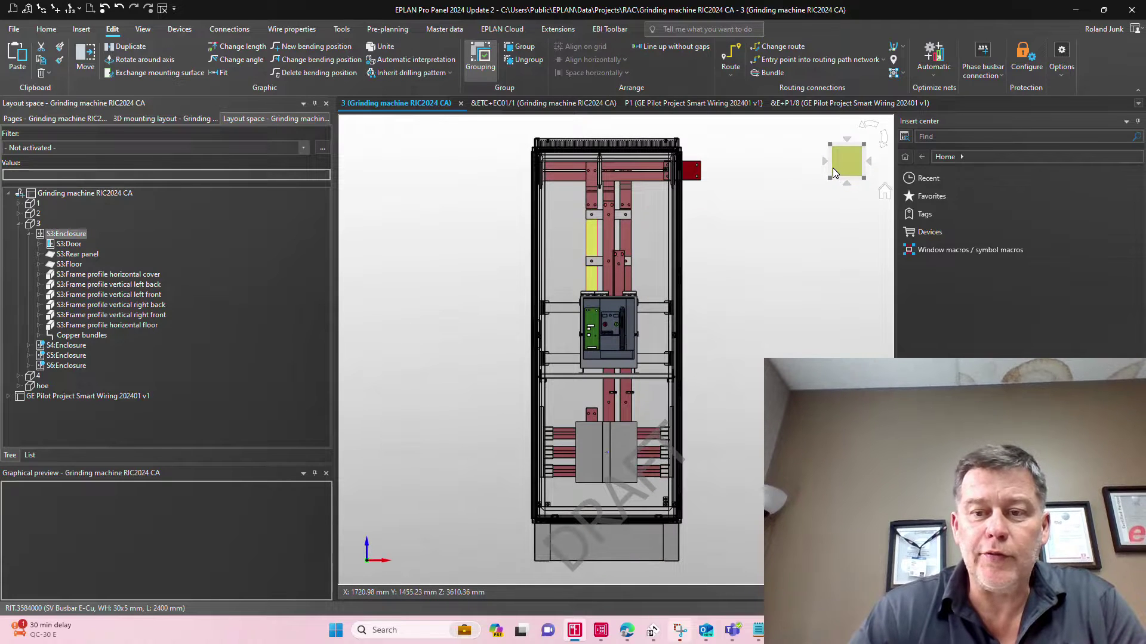
left_click(830, 161)
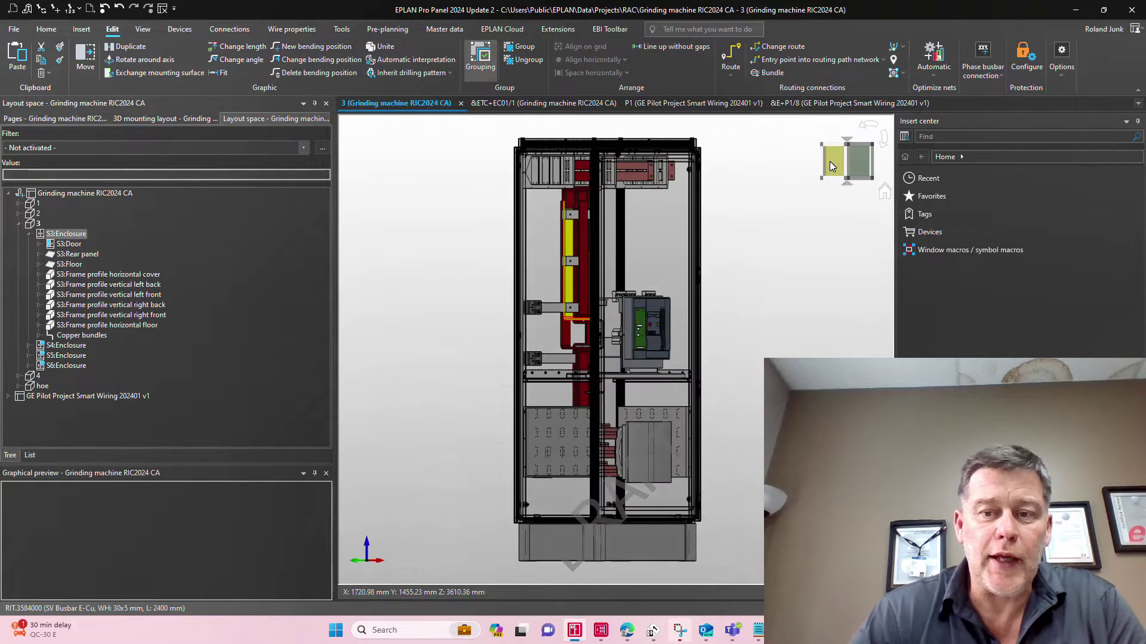
left_click(830, 161)
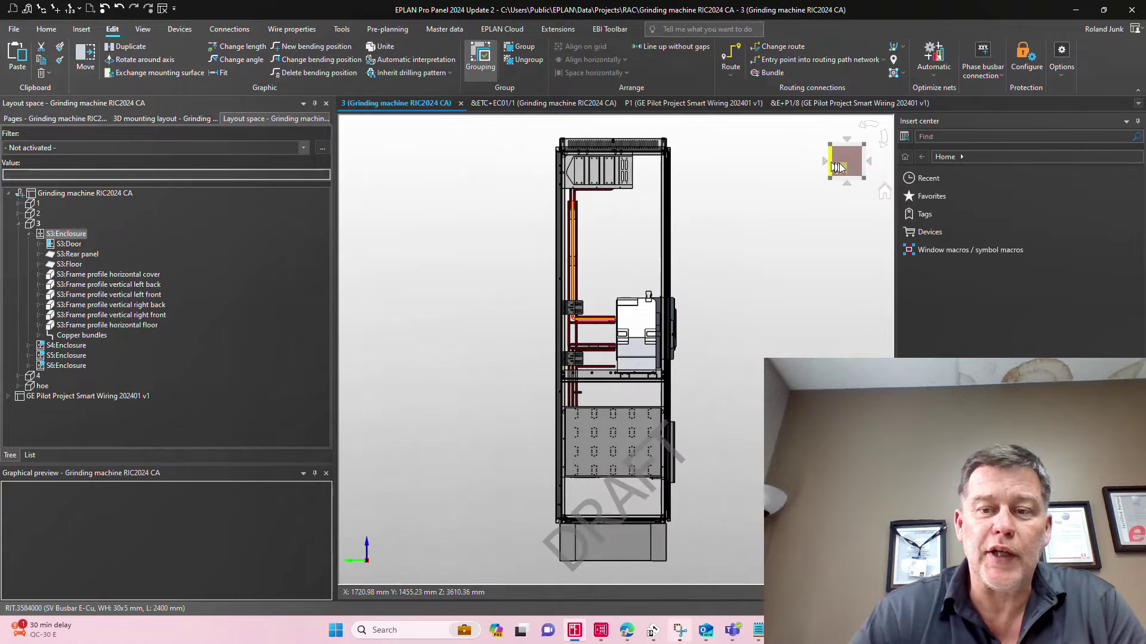
left_click(864, 163)
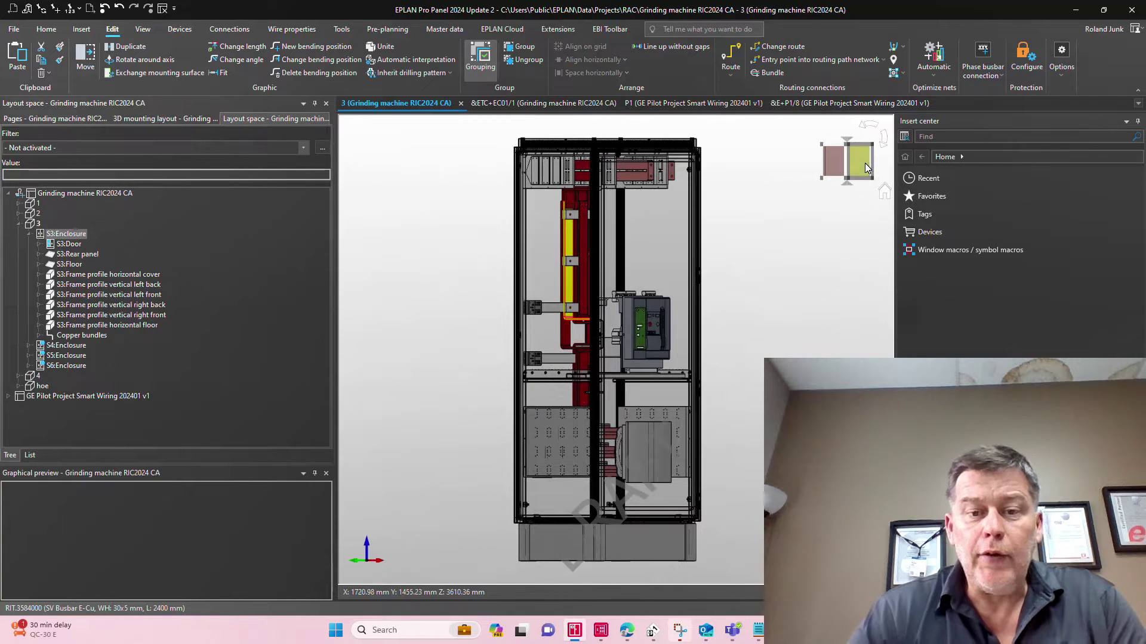
Zoom onto the copper bundle and select the existing yellow busbar RIT.3589005.
scroll(574, 224, "up", 5)
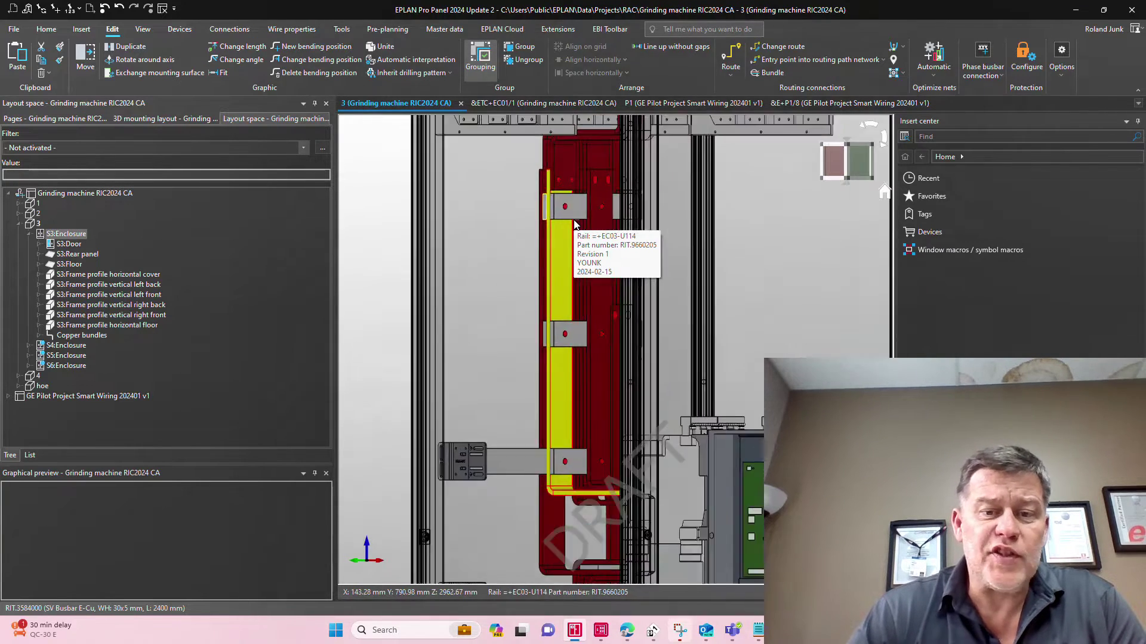
scroll(575, 225, "up", 1)
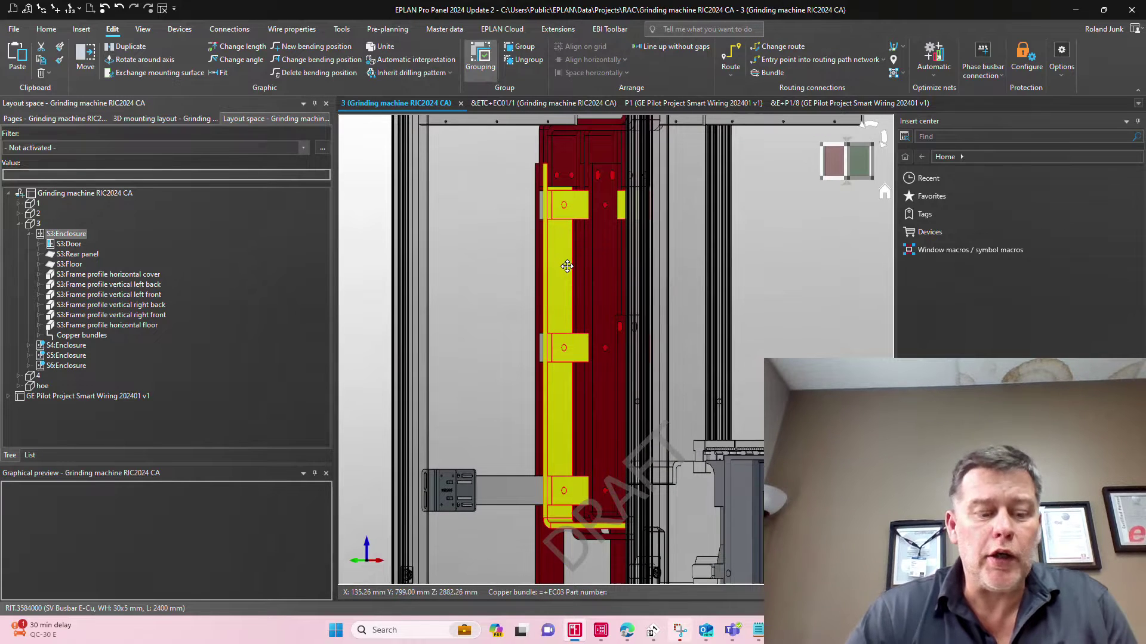
left_click(568, 265)
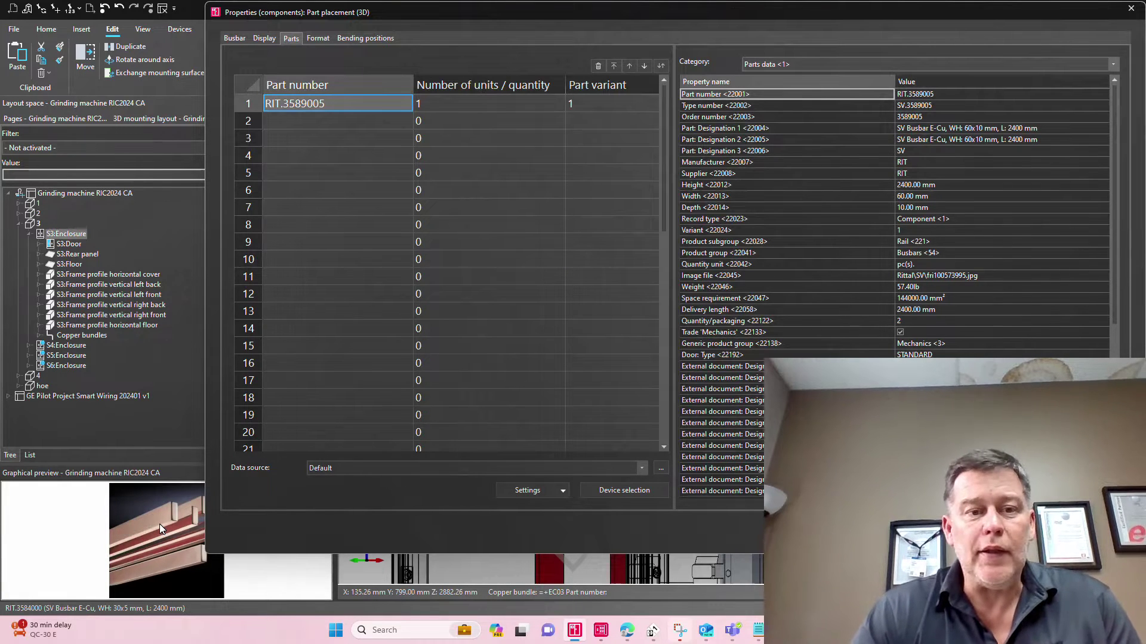
key("Escape")
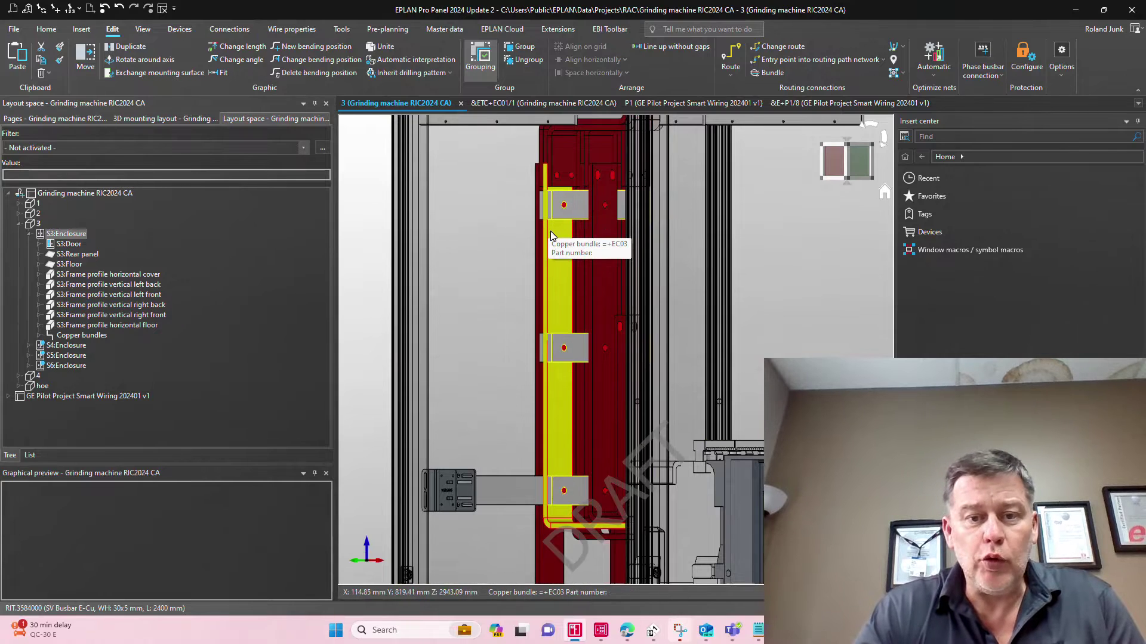
Start a bent busbar using the 60x10 mm copper part RIT.3589005.
left_click(81, 30)
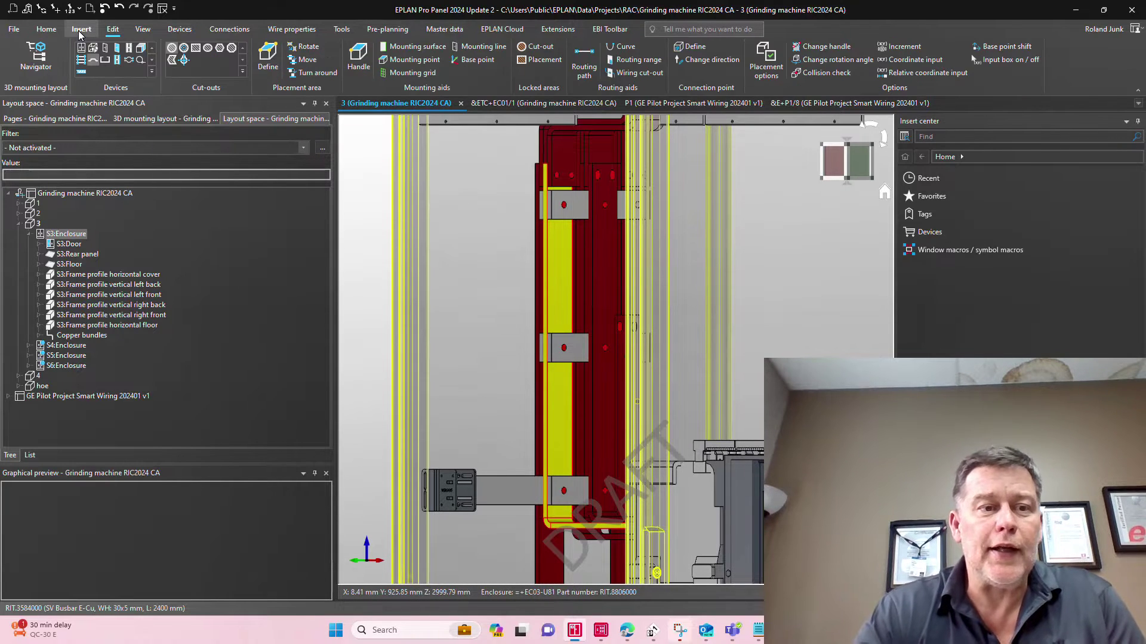
left_click(95, 61)
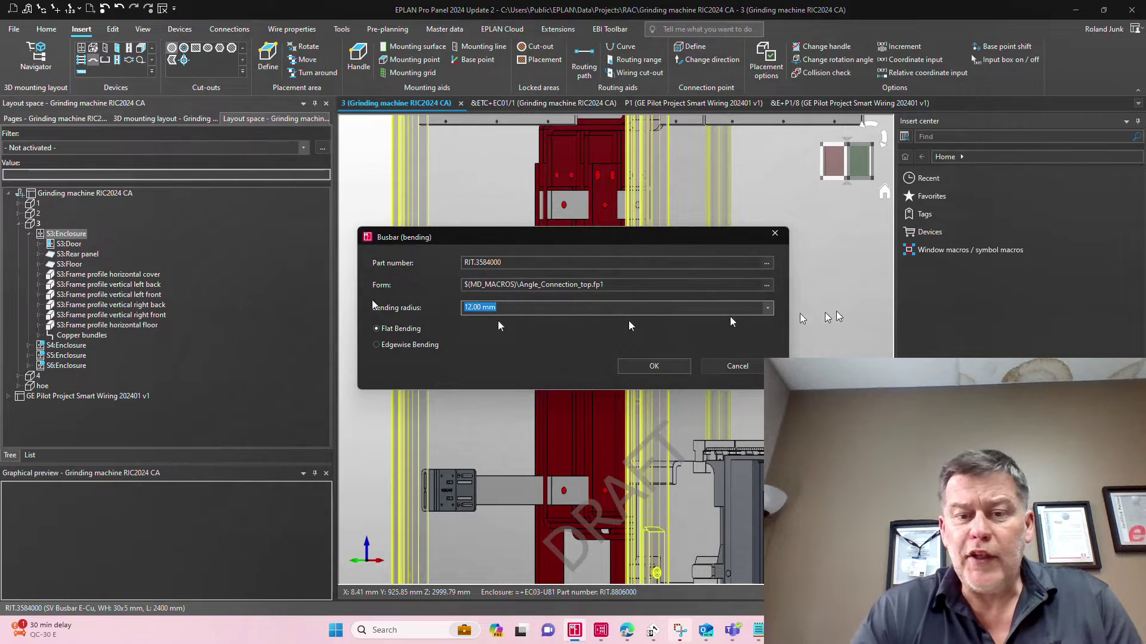
left_click(767, 263)
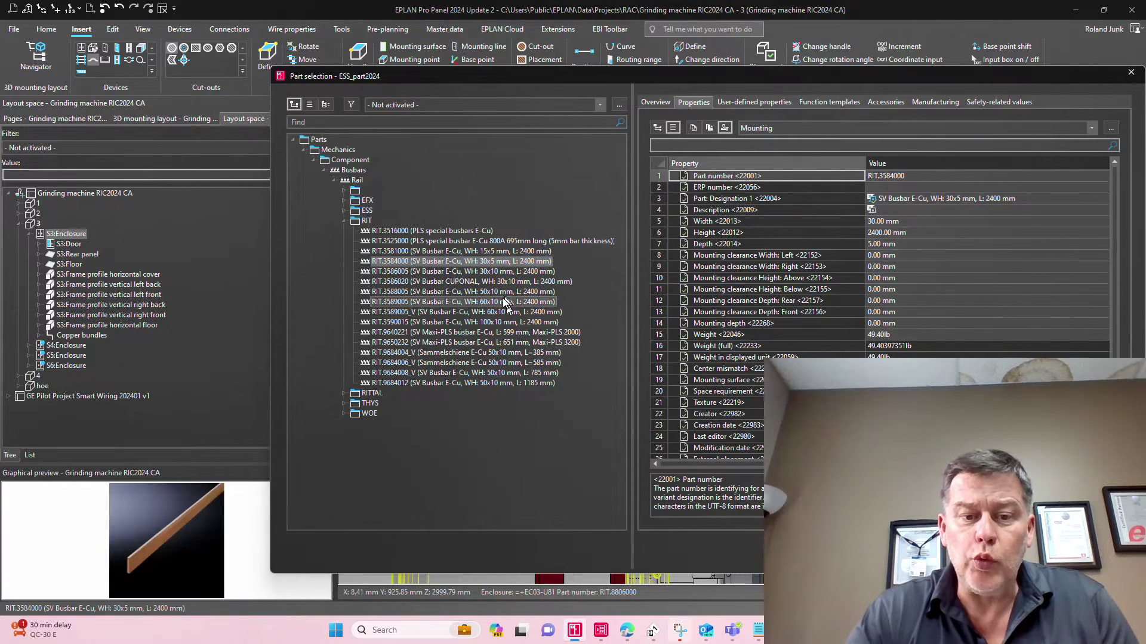
left_click(504, 302)
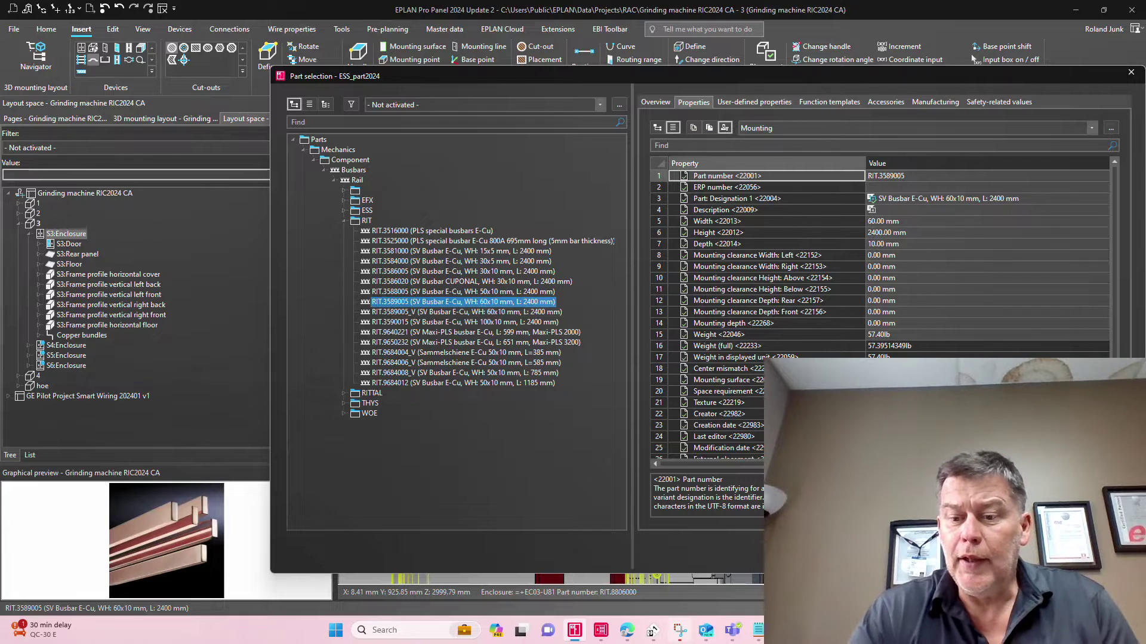
key("Return")
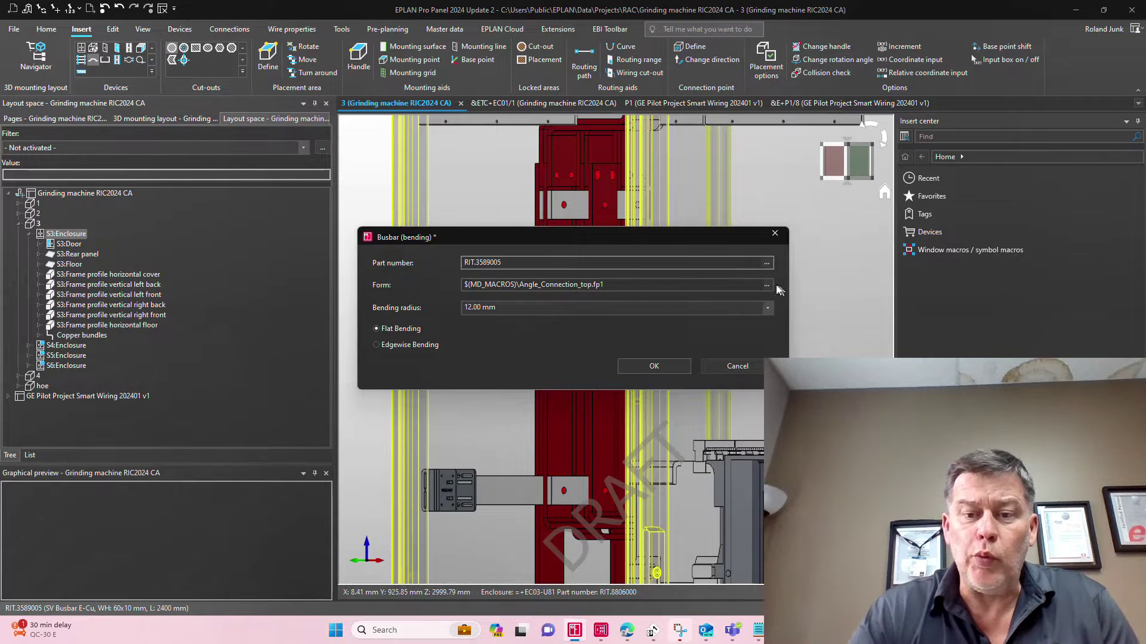
Give the busbar the Angle_Connection_top.fp1 form and a 10.00 mm bending radius.
left_click(766, 284)
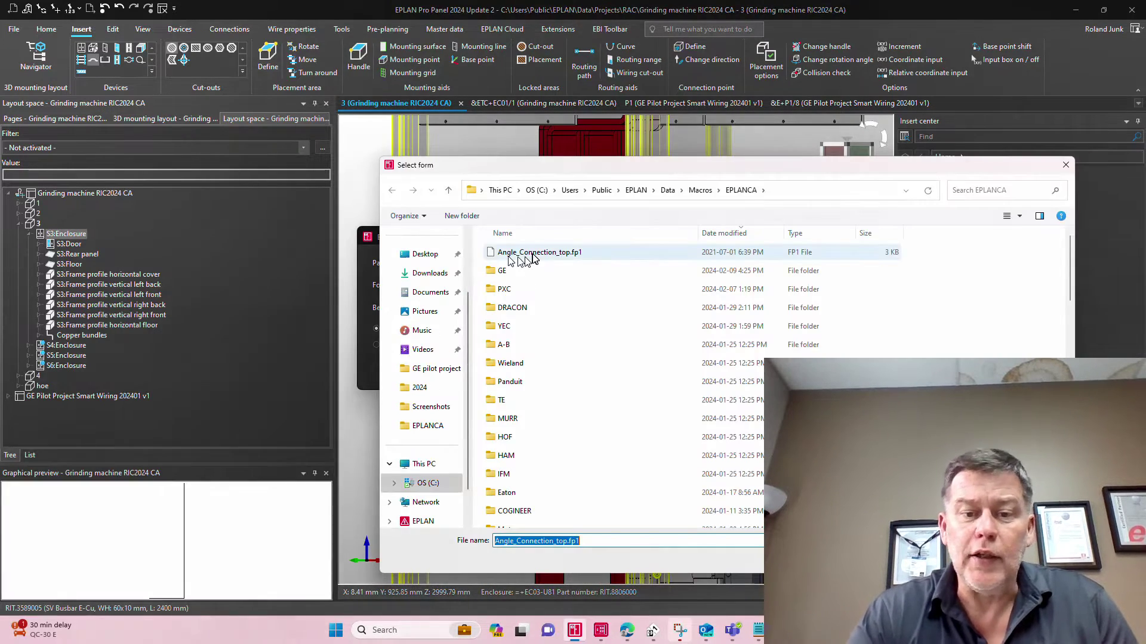
double_click(532, 253)
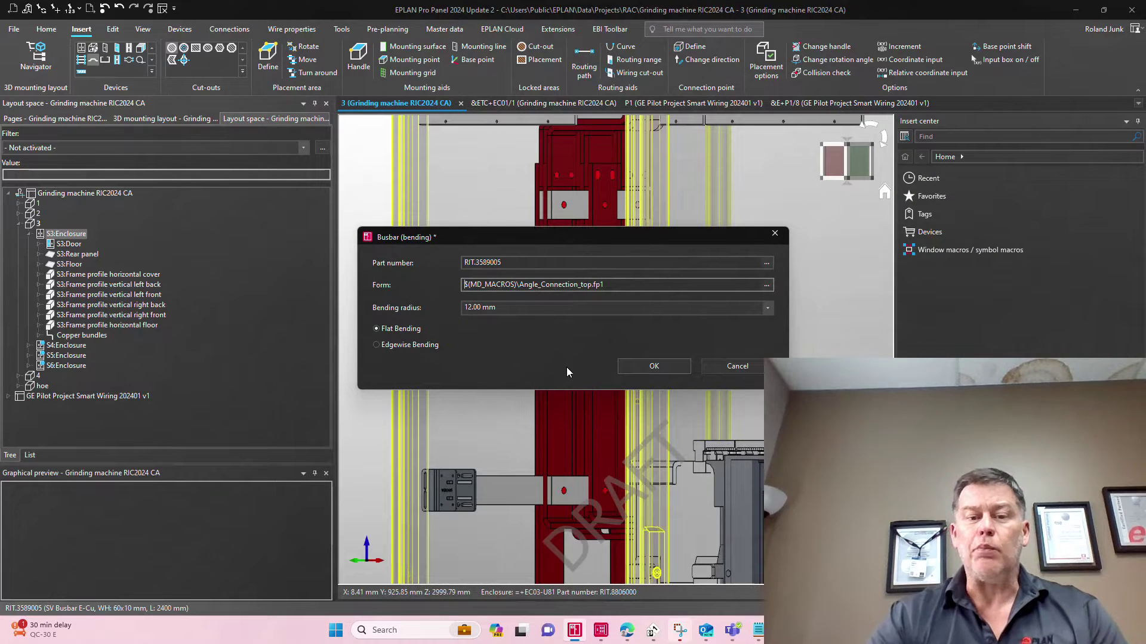
left_click(525, 307)
type("10")
key("Tab")
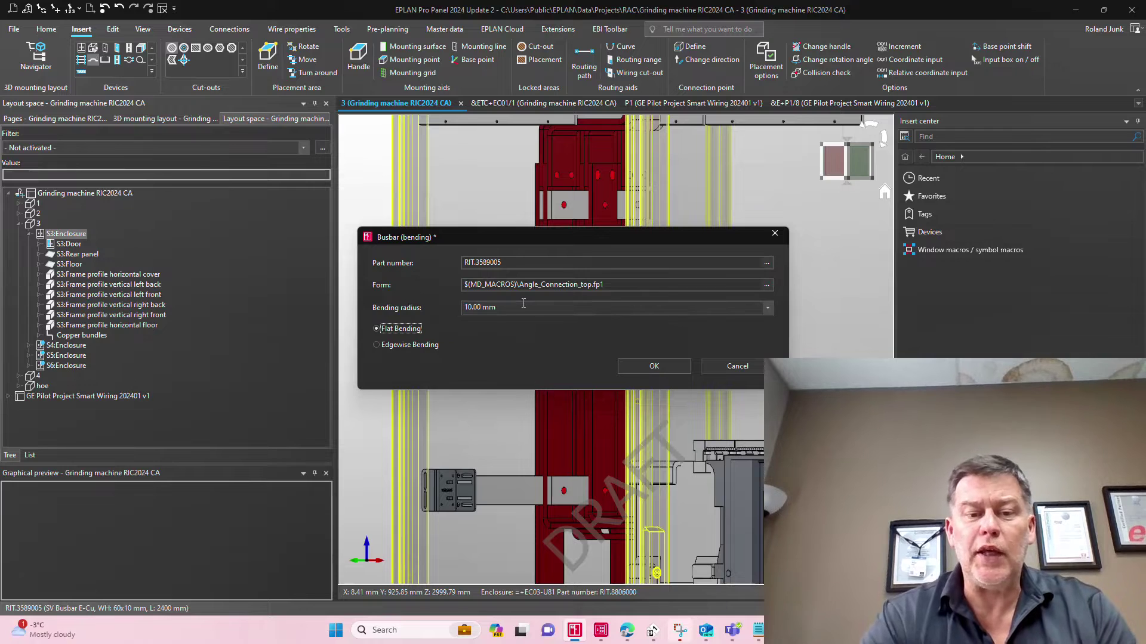
left_click(652, 367)
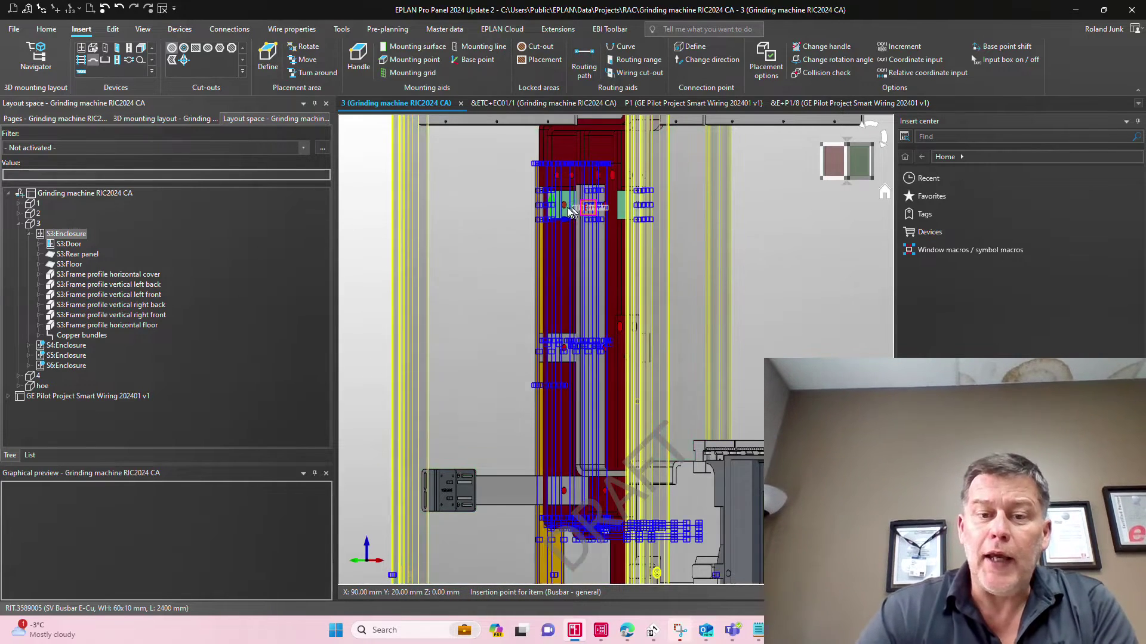
Drop the bent busbar at the copper bundle's snap point beside the existing vertical bar.
scroll(567, 207, "up", 5)
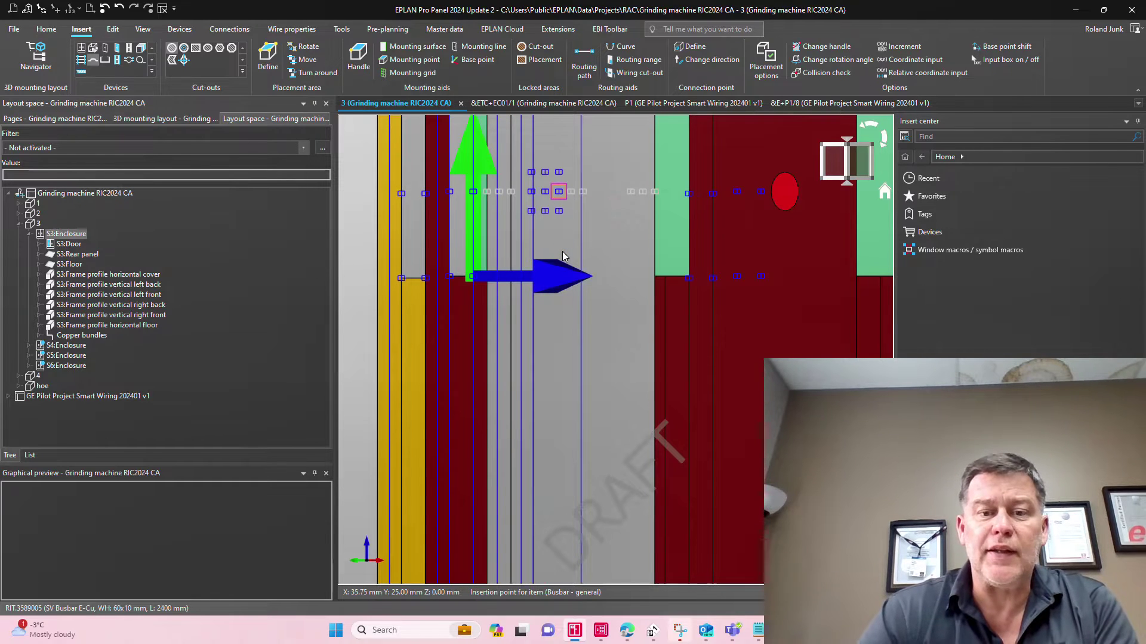
left_click(545, 192)
scroll(576, 233, "down", 2)
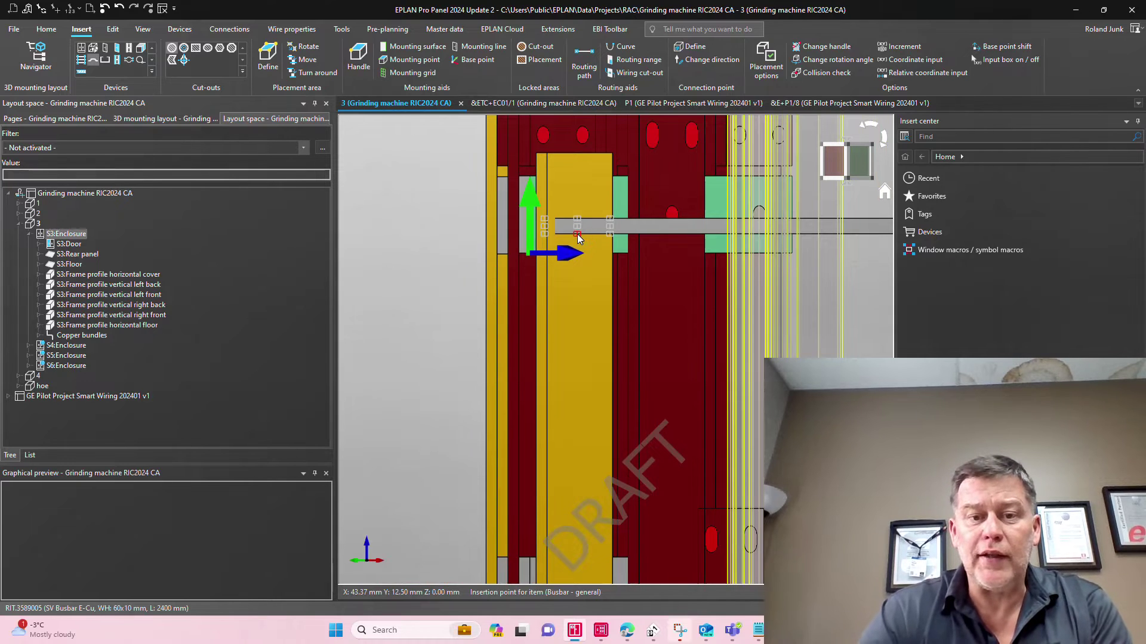
Switch to a straight front view and zoom onto the new busbar's horizontal leg.
scroll(576, 233, "down", 5)
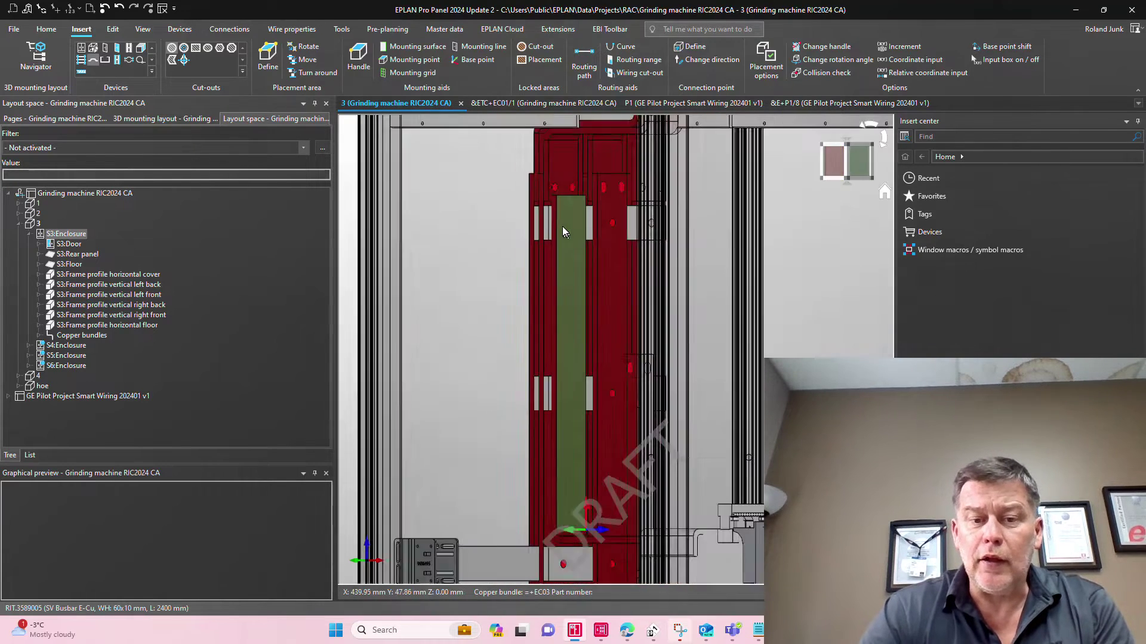
scroll(570, 382, "up", 2)
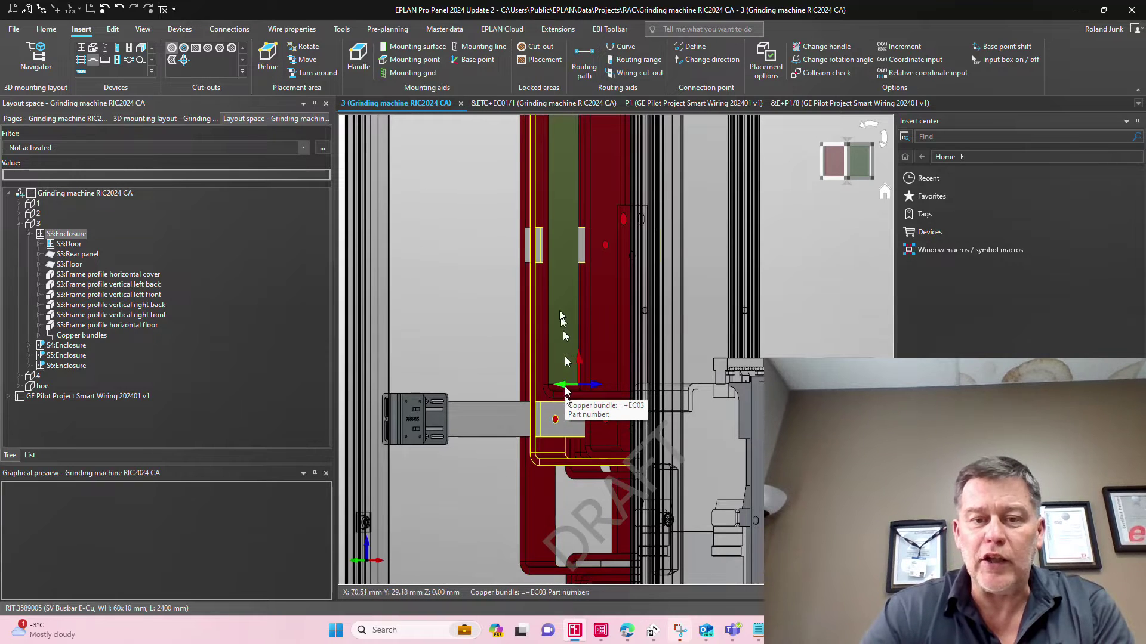
scroll(564, 251, "down", 2)
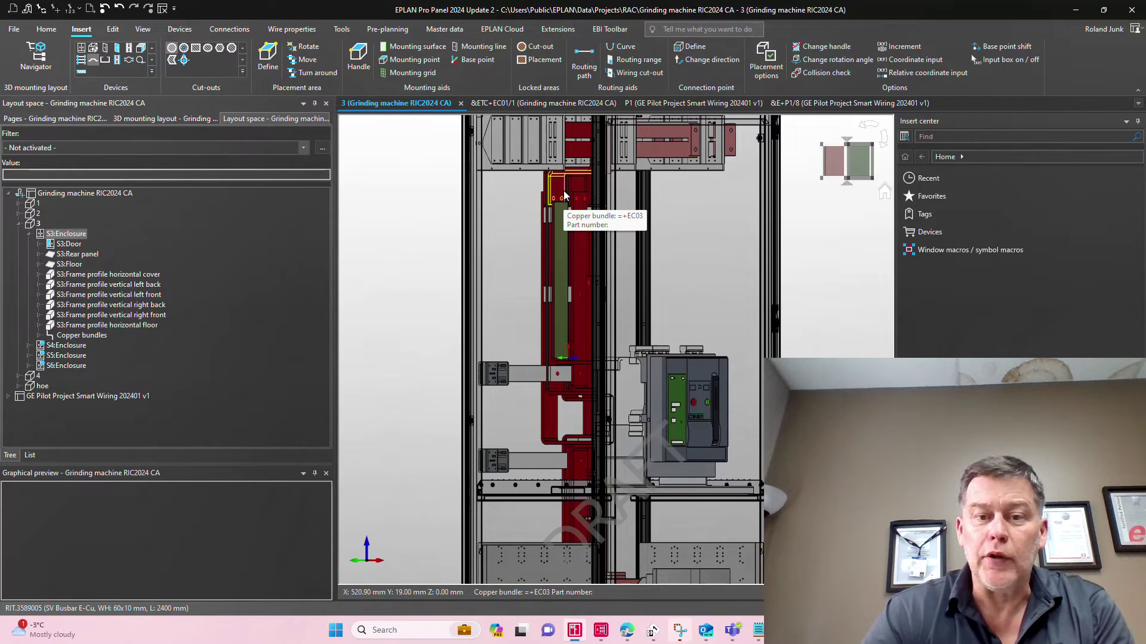
left_click(837, 162)
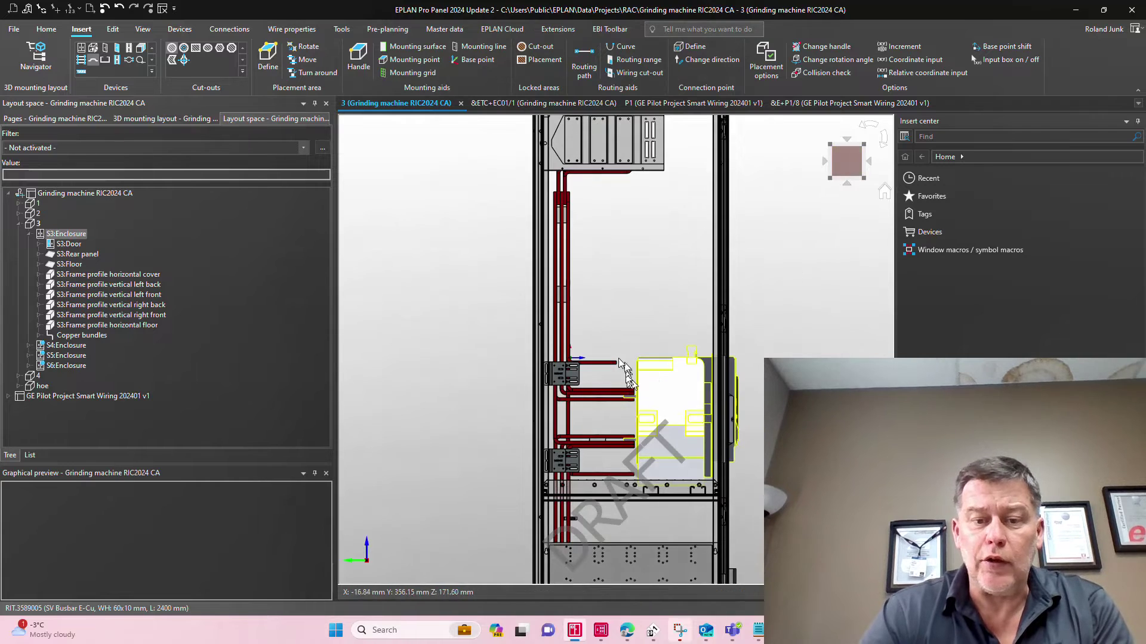
scroll(621, 361, "up", 2)
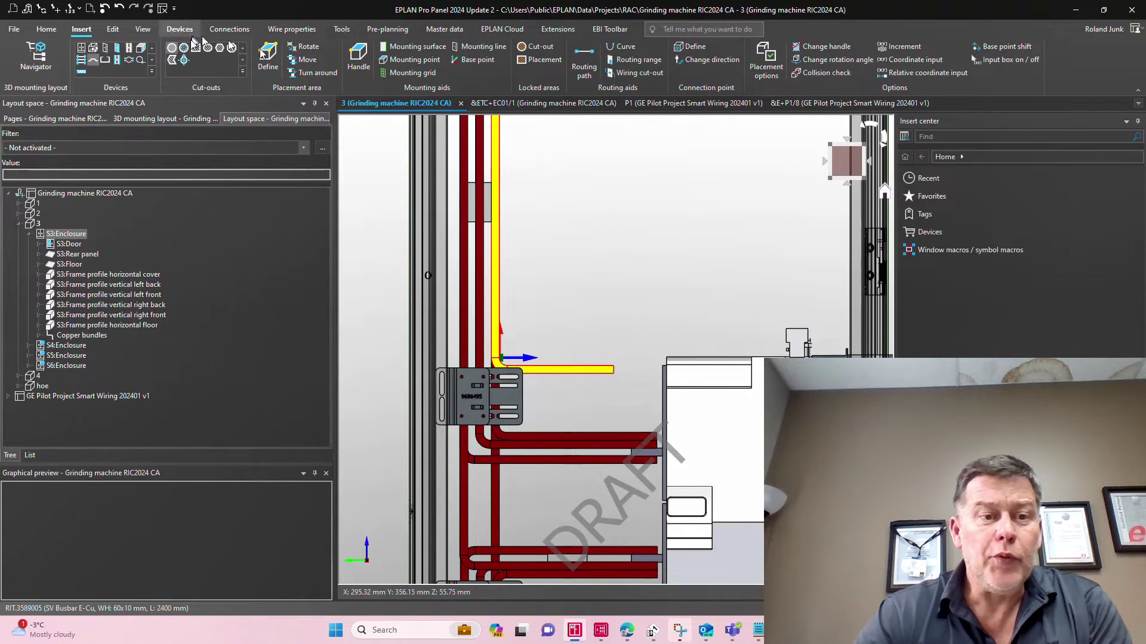
Start Change bending position on the new busbar's horizontal segment.
left_click(113, 29)
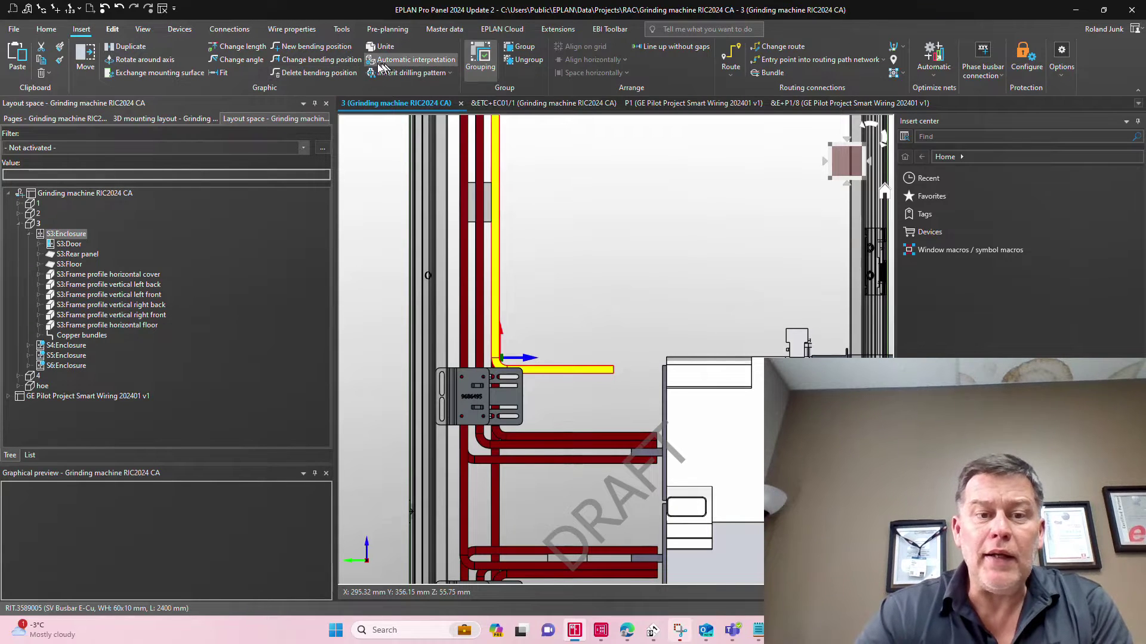
left_click(319, 59)
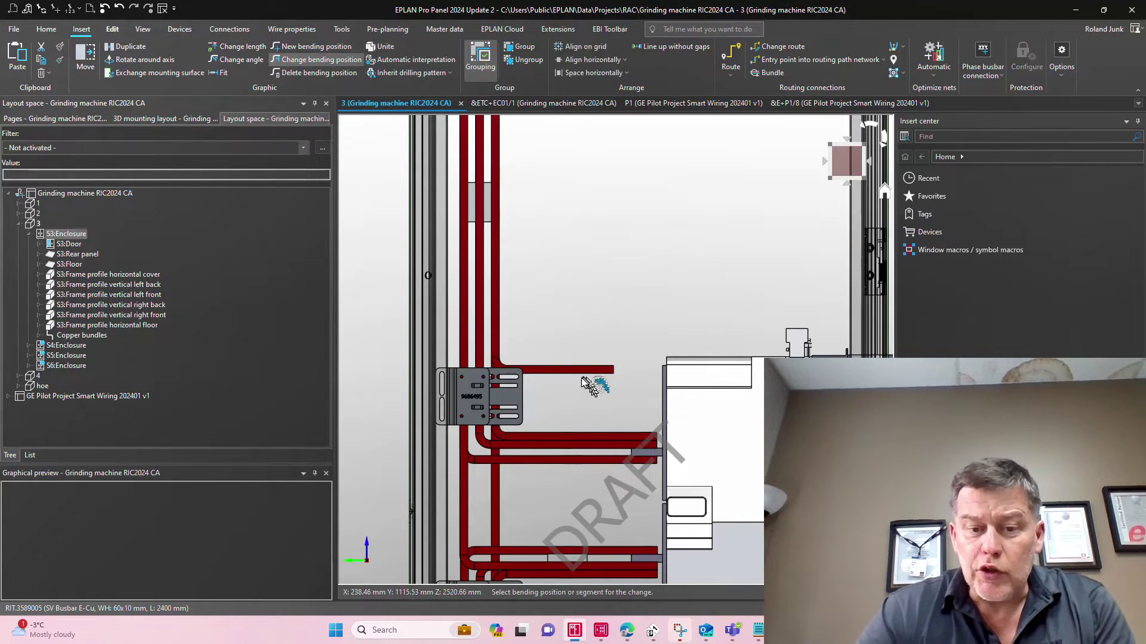
left_click(559, 372)
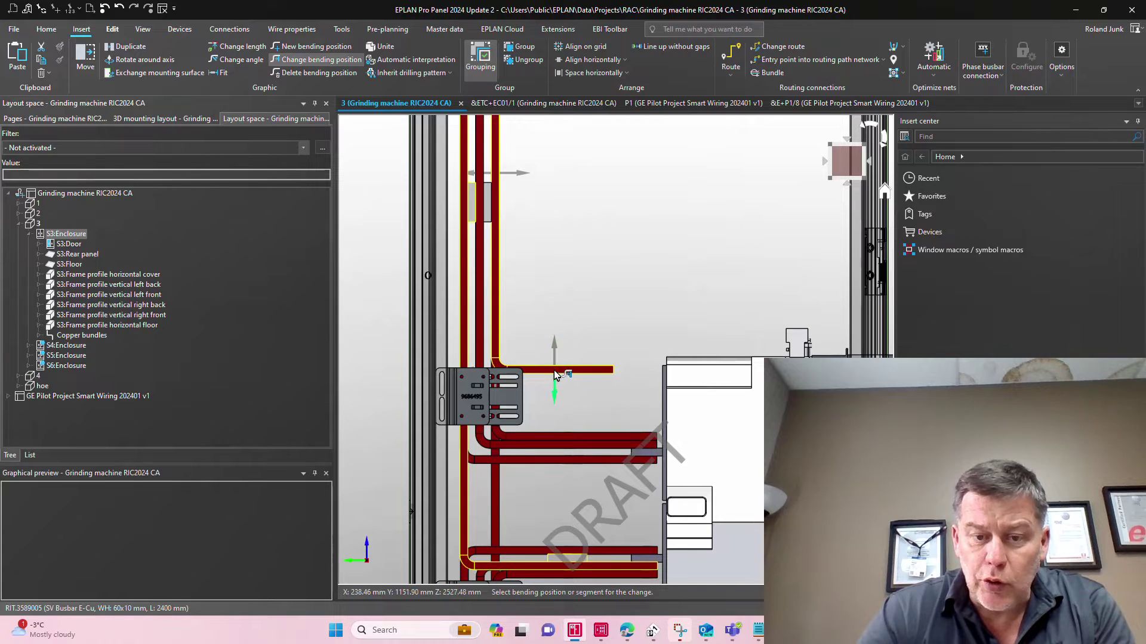
left_click(554, 364)
left_click(556, 371)
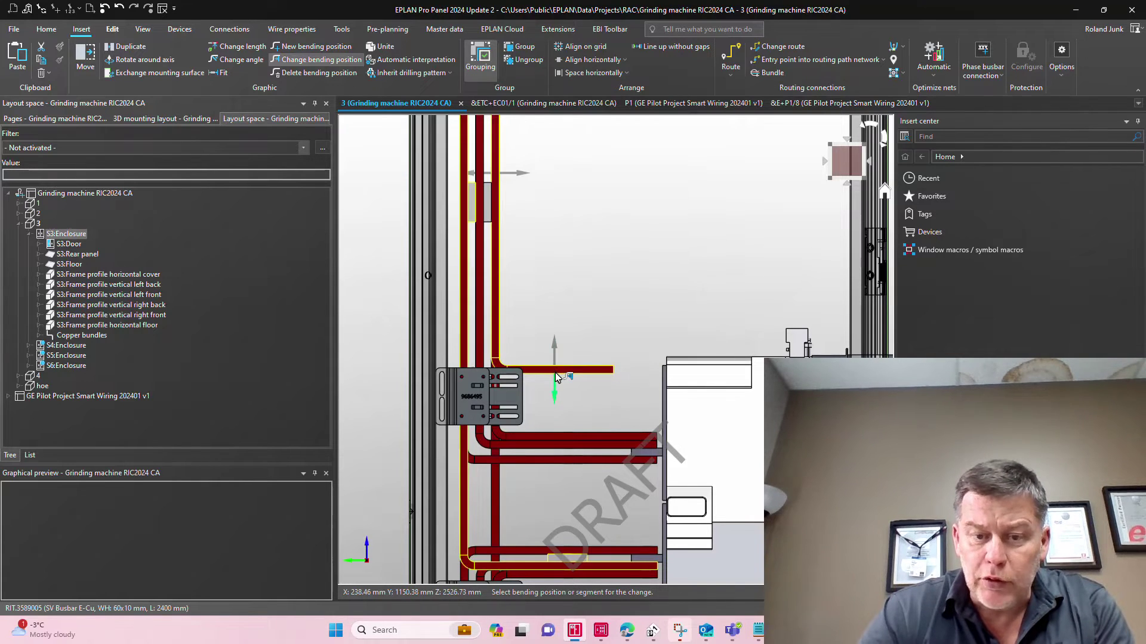
left_click(555, 372)
Move the busbar's end point so its horizontal leg ends level with the neighbouring bars.
scroll(607, 393, "up", 2)
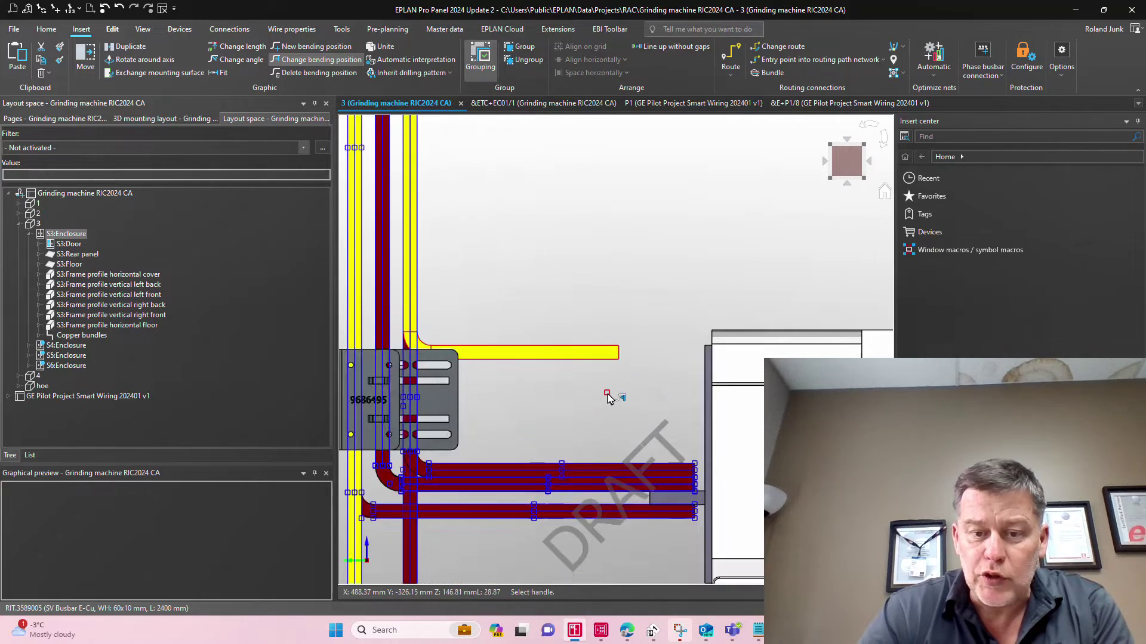
scroll(608, 394, "up", 2)
left_click(624, 342)
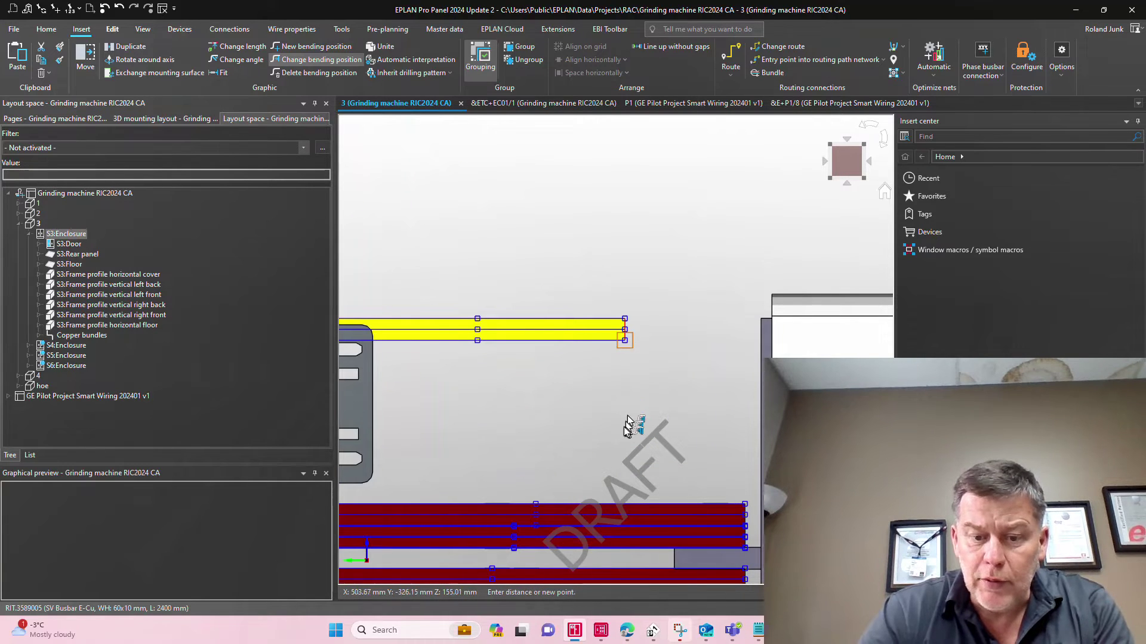
scroll(621, 425, "down", 3)
scroll(683, 501, "up", 4)
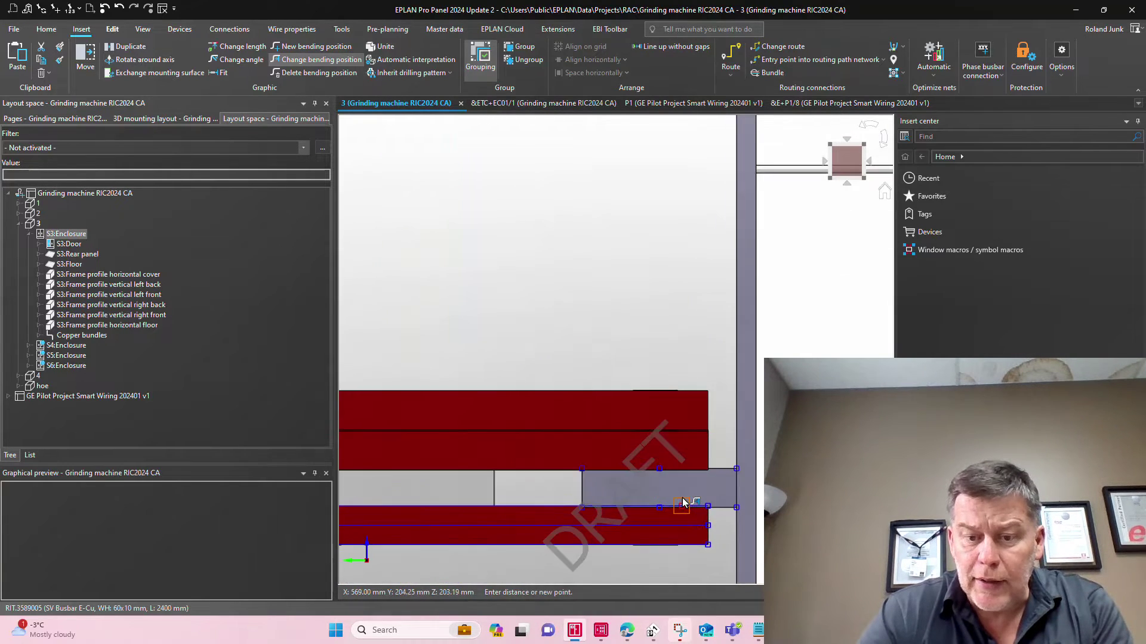
scroll(699, 365, "down", 4)
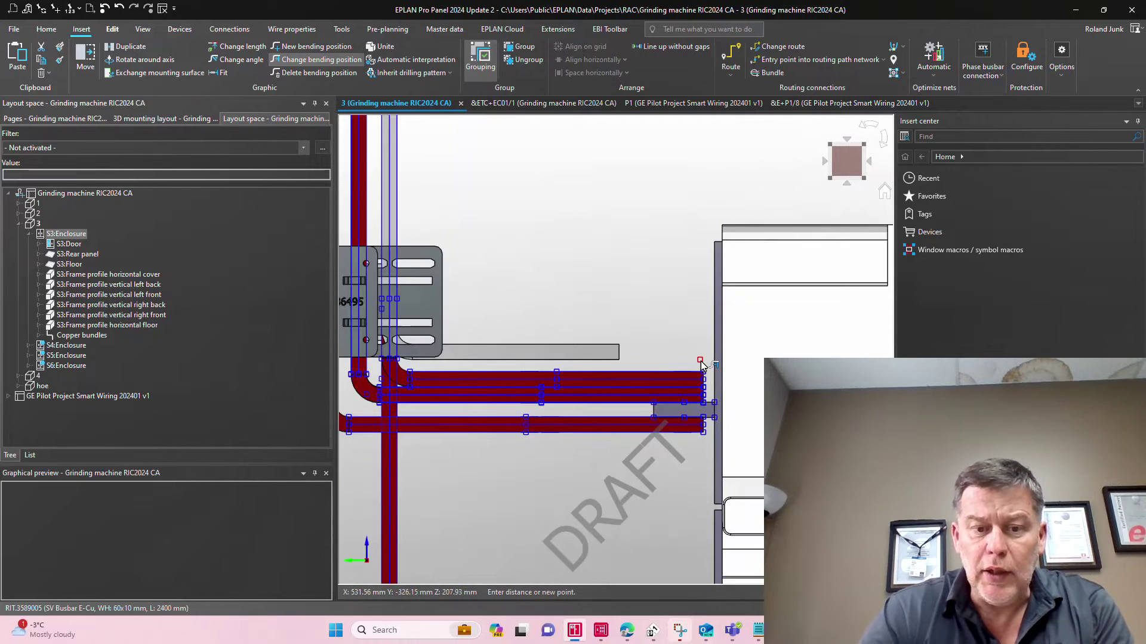
scroll(701, 365, "down", 2)
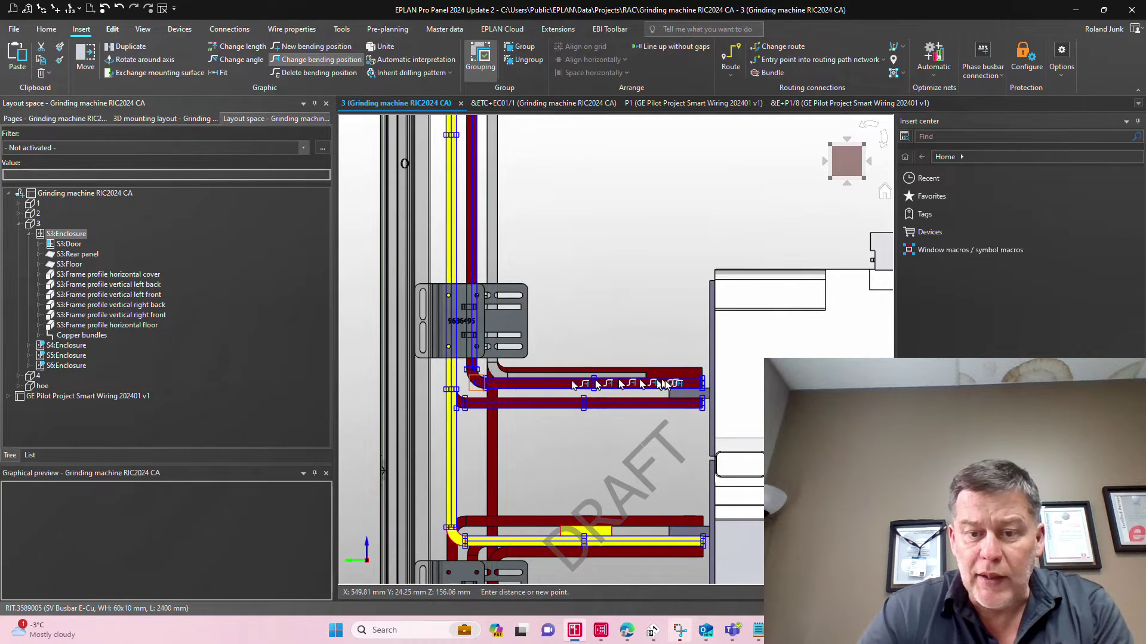
scroll(699, 385, "up", 5)
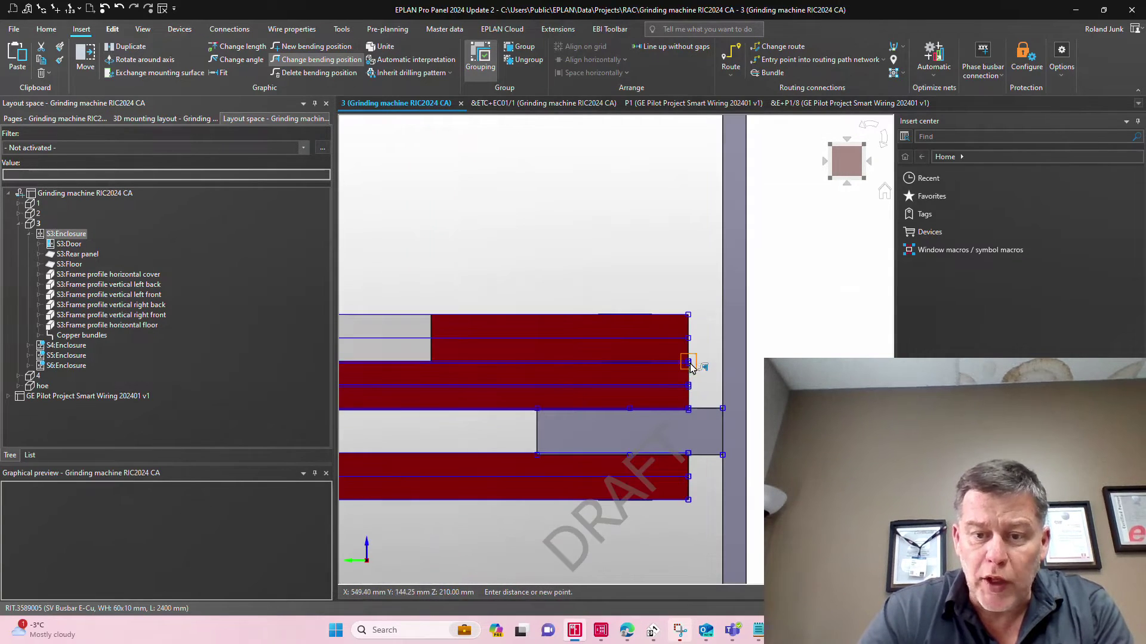
left_click(691, 388)
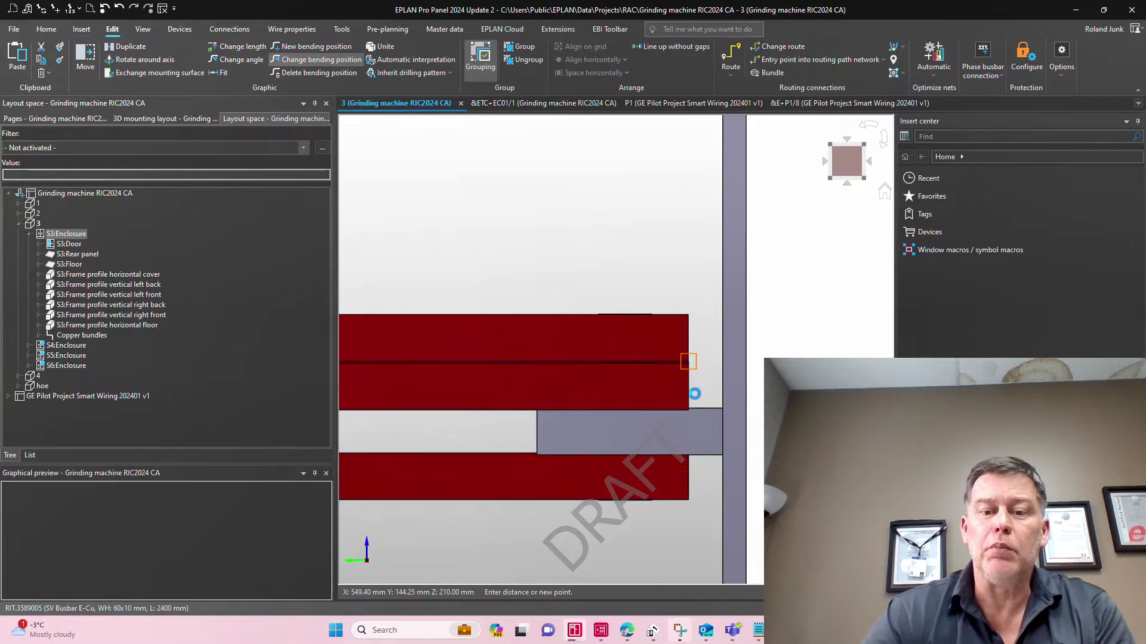
scroll(680, 292, "down", 2)
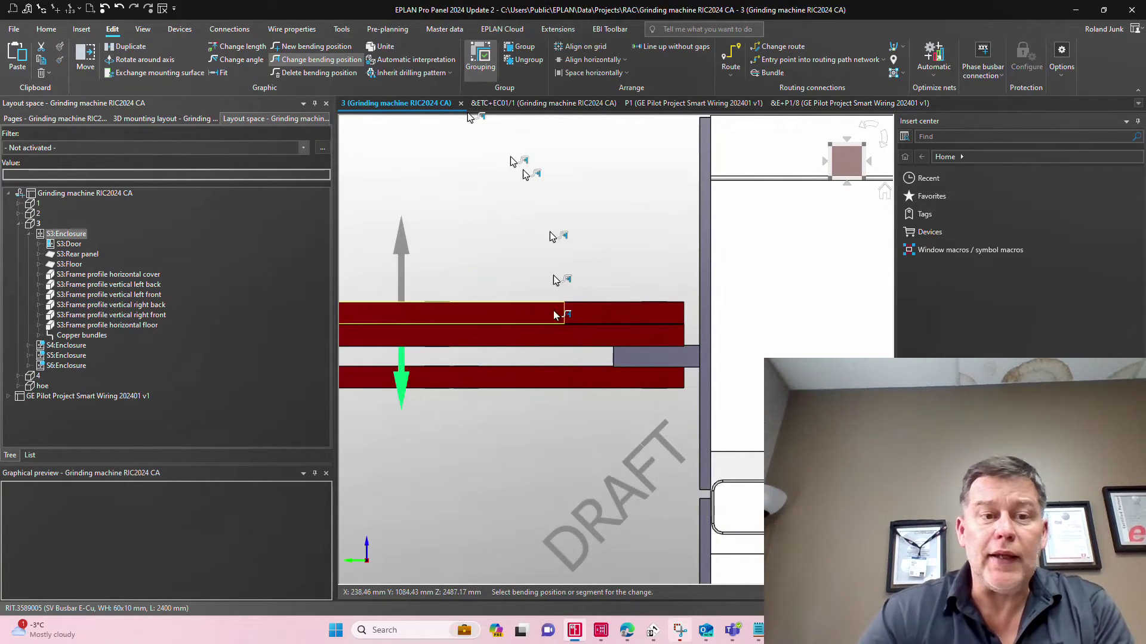
Lengthen the new busbar's horizontal leg so its end meets the adjacent busbars' ends.
left_click(236, 47)
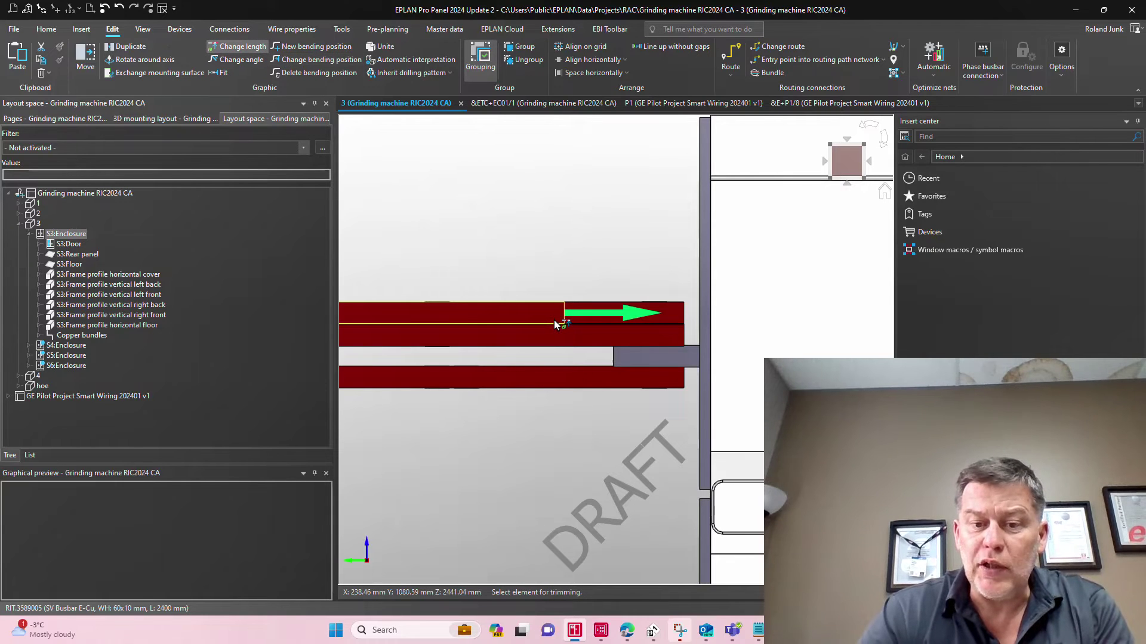
left_click(555, 321)
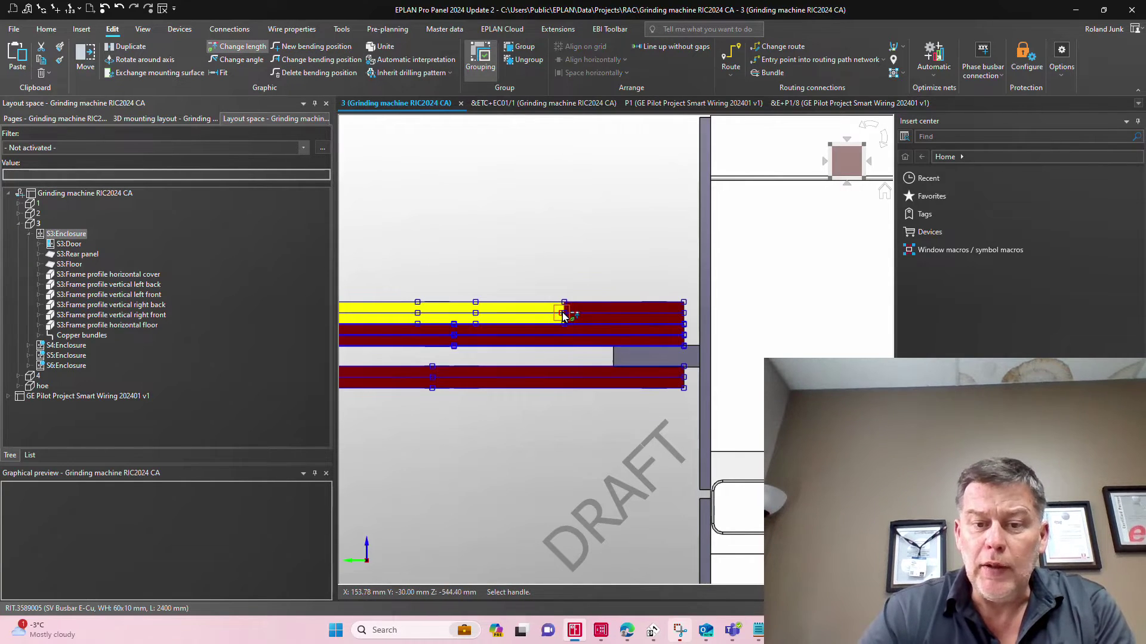
scroll(564, 314, "up", 3)
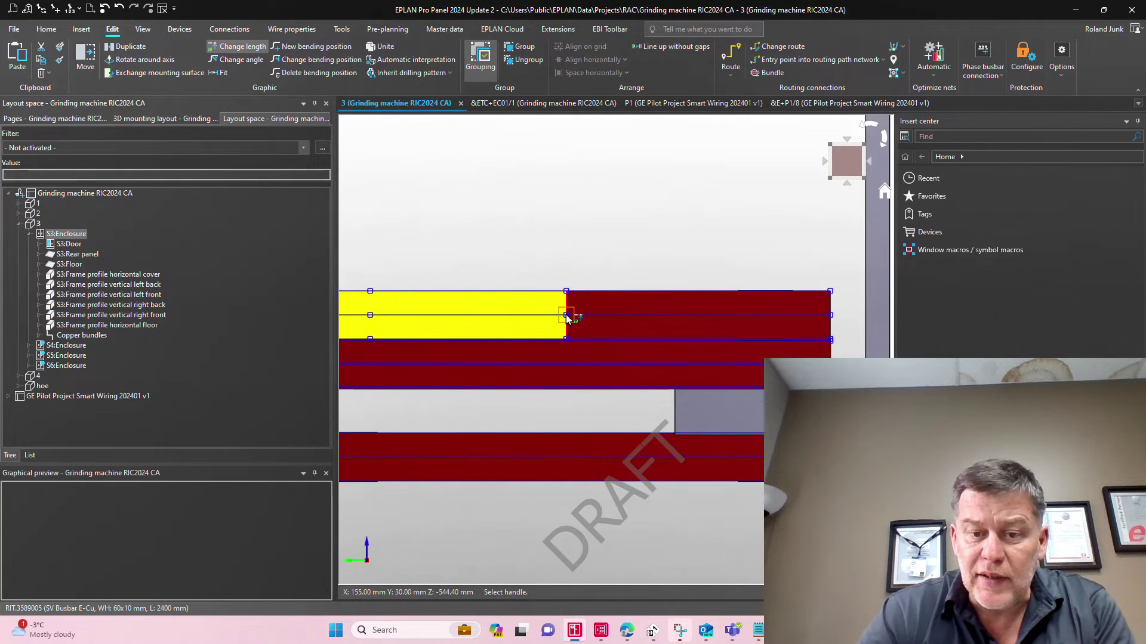
left_click(565, 314)
scroll(671, 349, "down", 3)
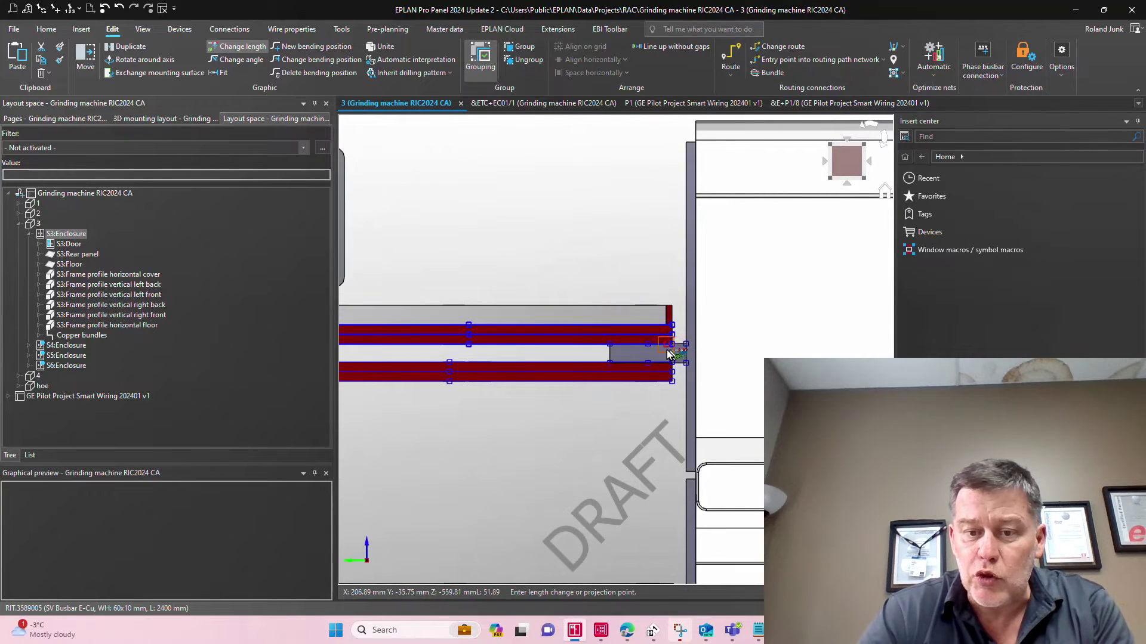
scroll(667, 350, "up", 3)
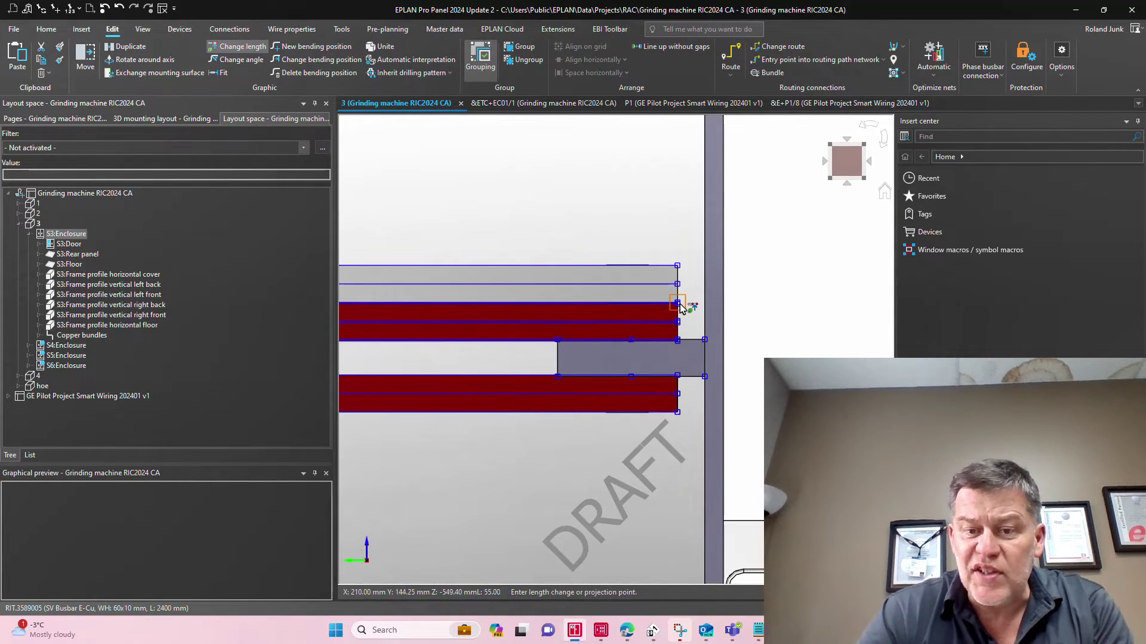
left_click(679, 342)
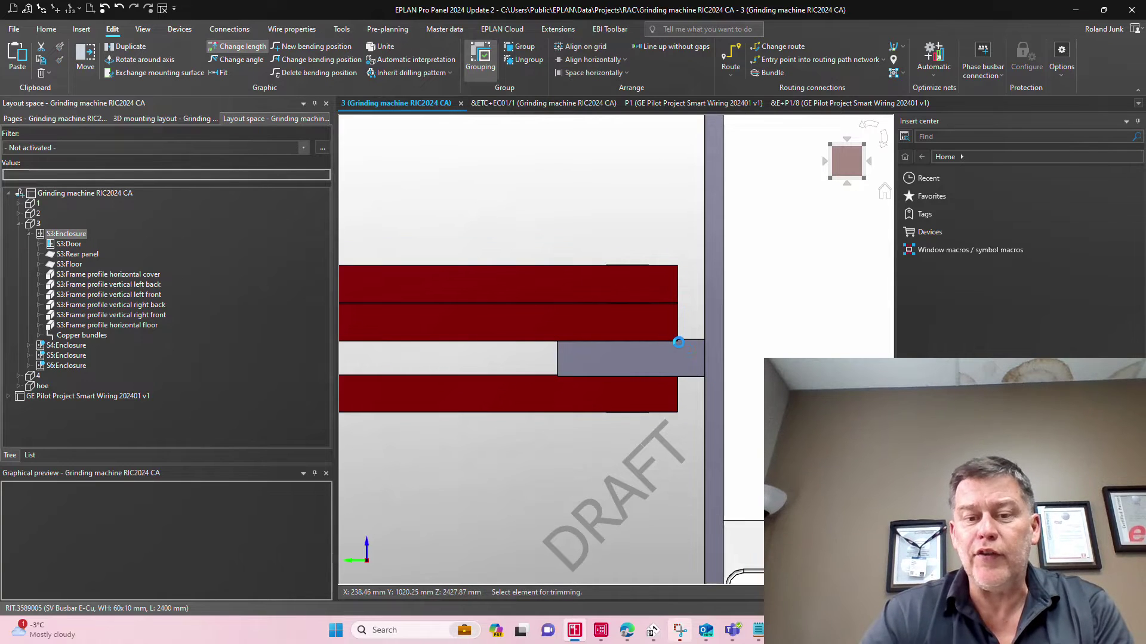
scroll(688, 389, "down", 3)
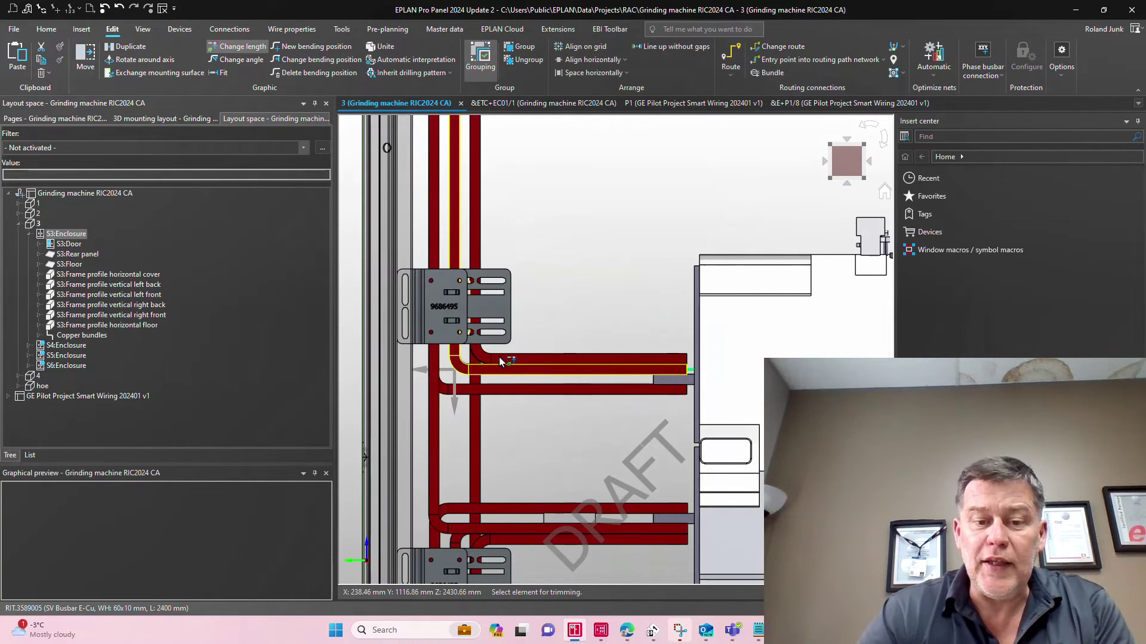
Stretch the new busbar's vertical leg so its top end matches the neighbouring copper bar.
key("Escape")
left_click(476, 349)
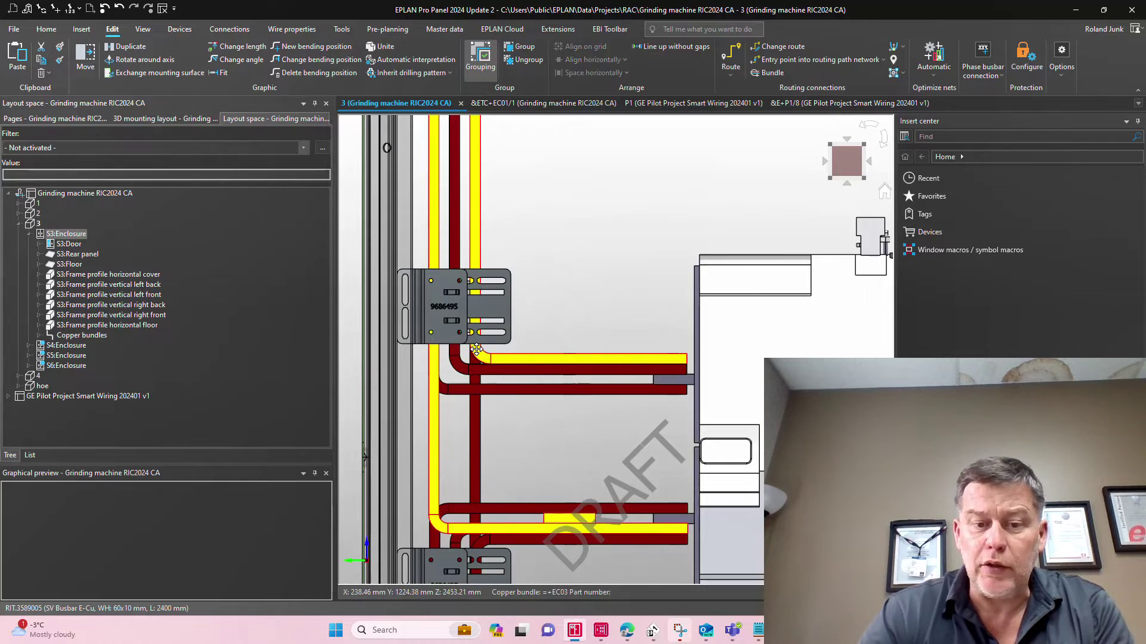
scroll(589, 457, "down", 3)
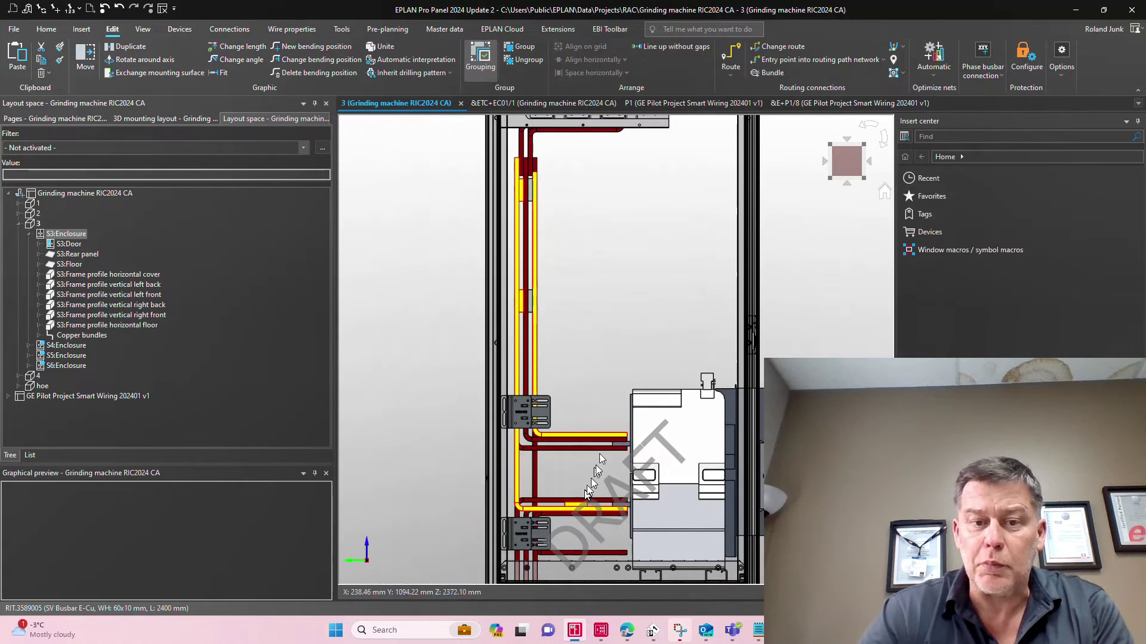
scroll(539, 150, "up", 5)
scroll(539, 151, "up", 2)
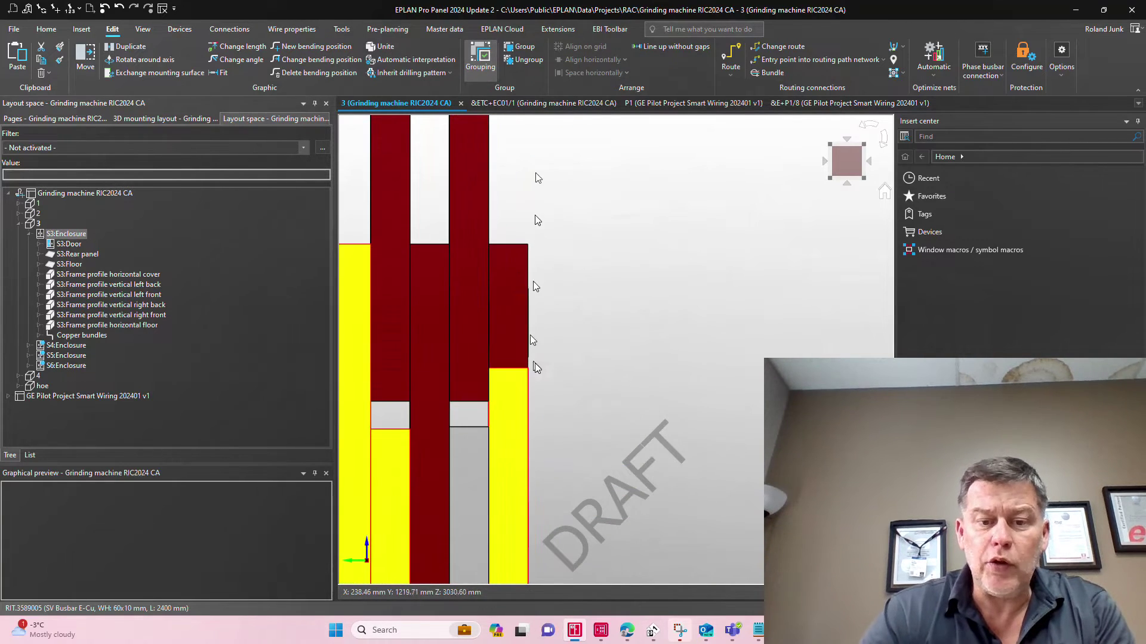
left_click(239, 47)
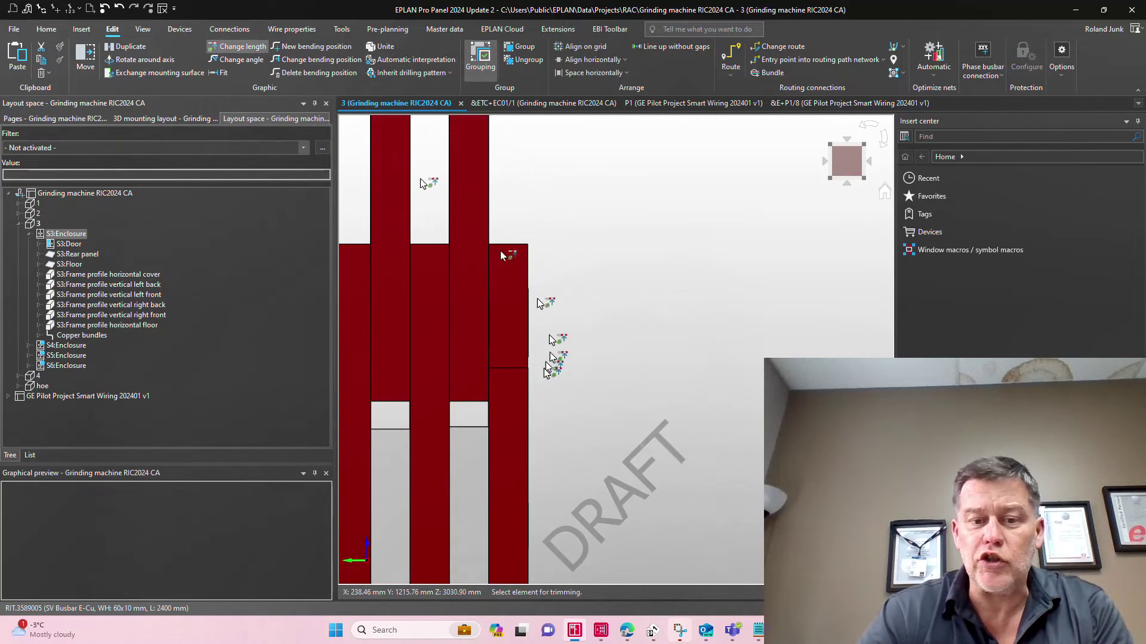
left_click(509, 395)
scroll(508, 373, "up", 4)
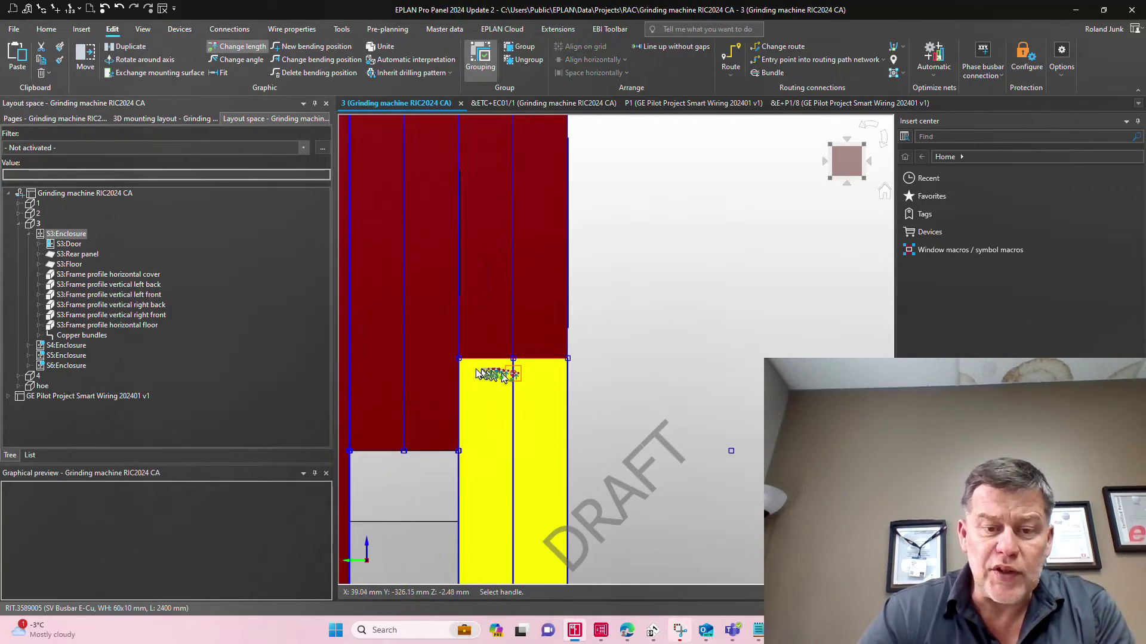
left_click(459, 359)
scroll(477, 388, "down", 3)
scroll(472, 231, "up", 3)
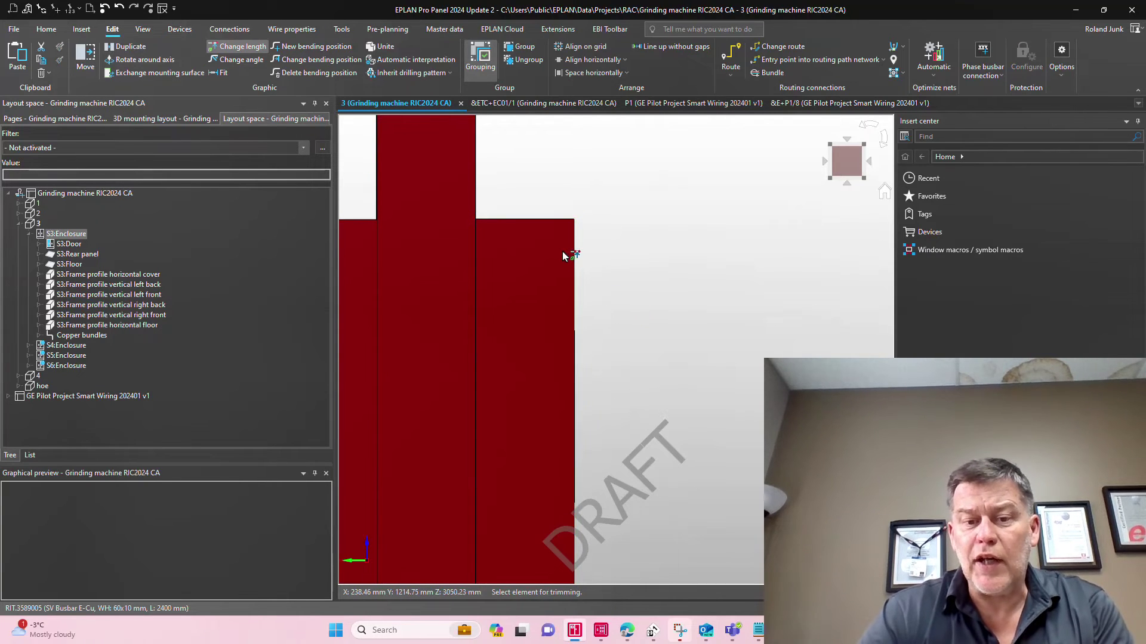
scroll(564, 255, "down", 5)
scroll(563, 256, "down", 5)
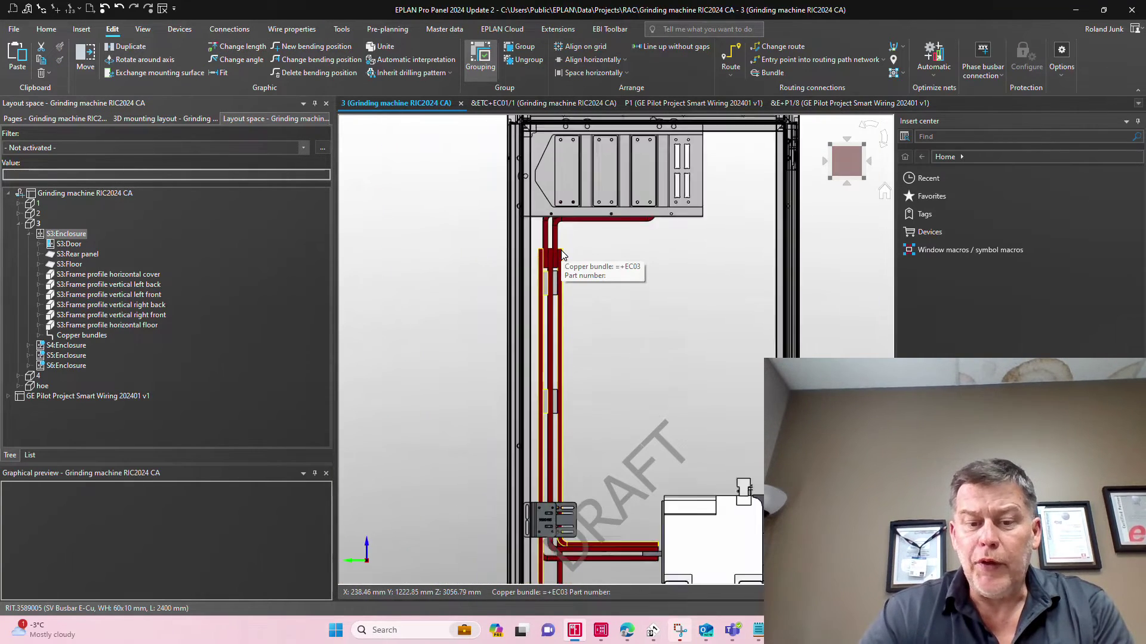
scroll(628, 415, "up", 1)
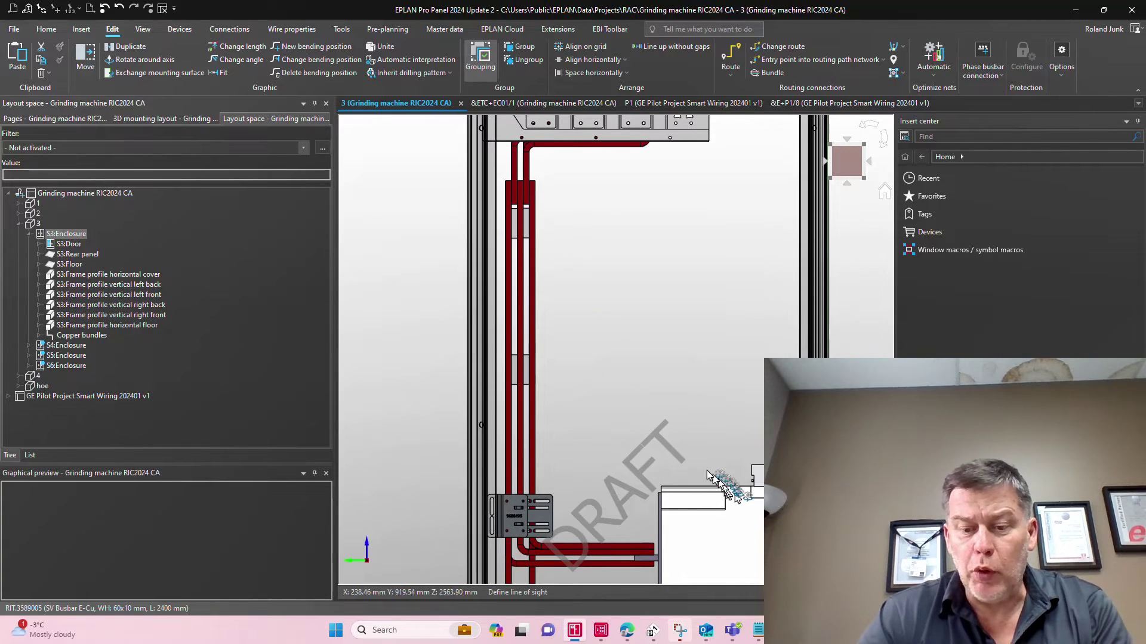
middle_click_drag(728, 478, 654, 470, "shift")
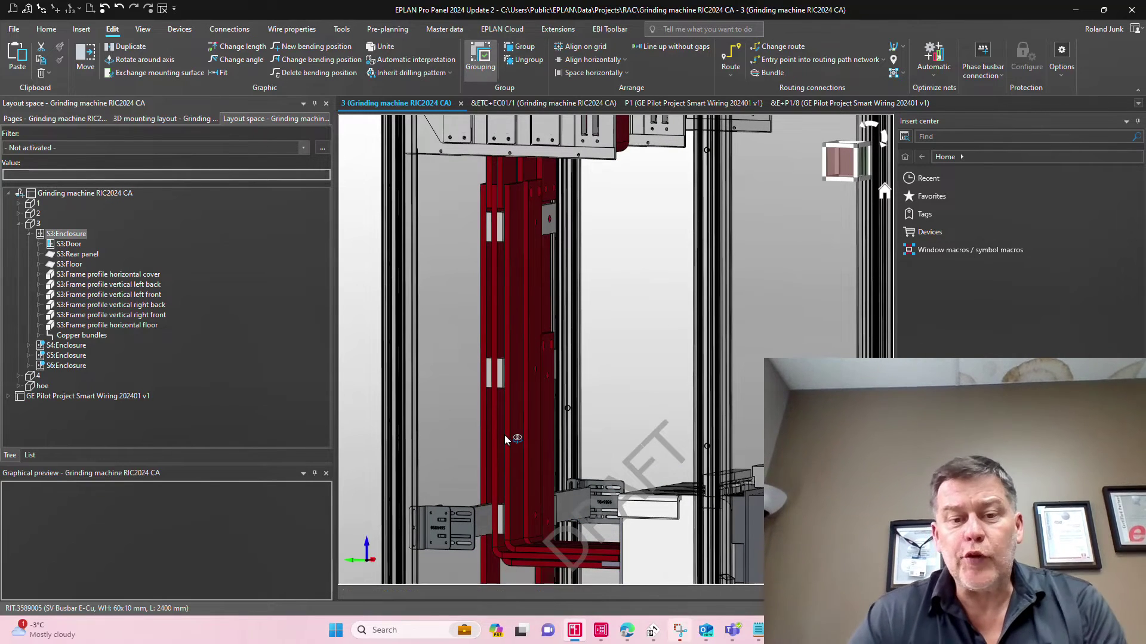
scroll(531, 230, "up", 2)
scroll(531, 227, "up", 2)
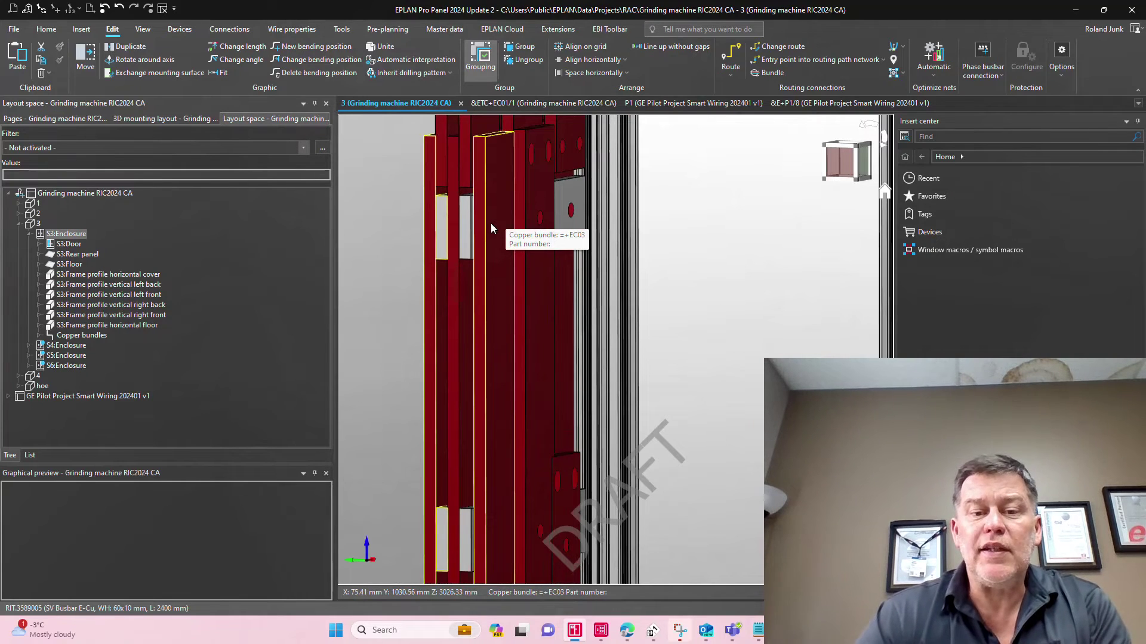
scroll(490, 225, "down", 3)
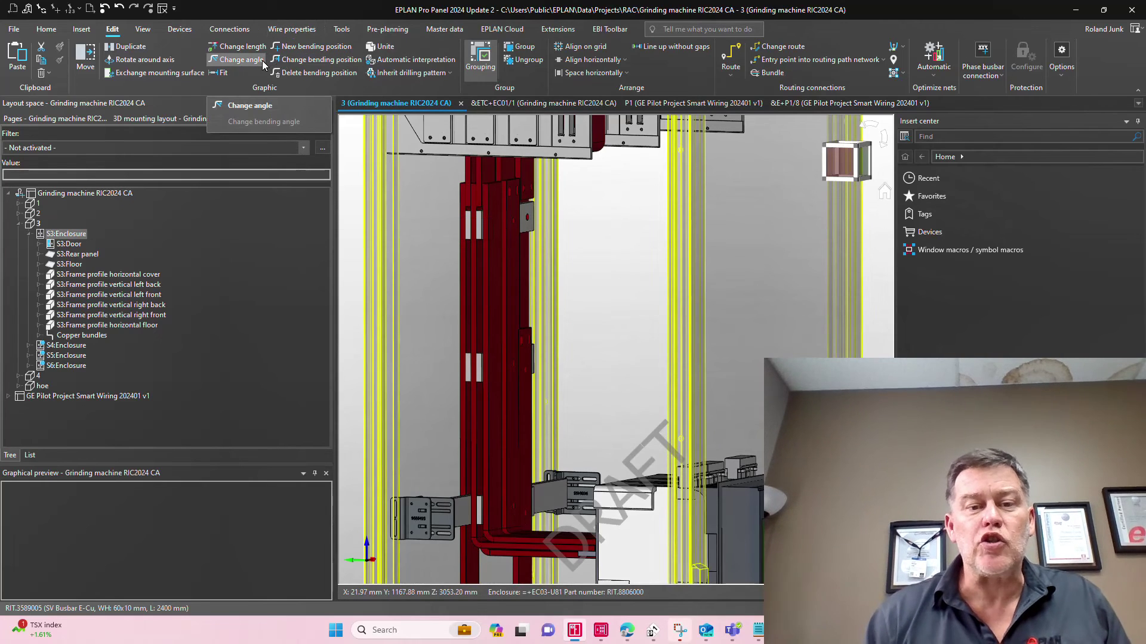
scroll(491, 227, "up", 3)
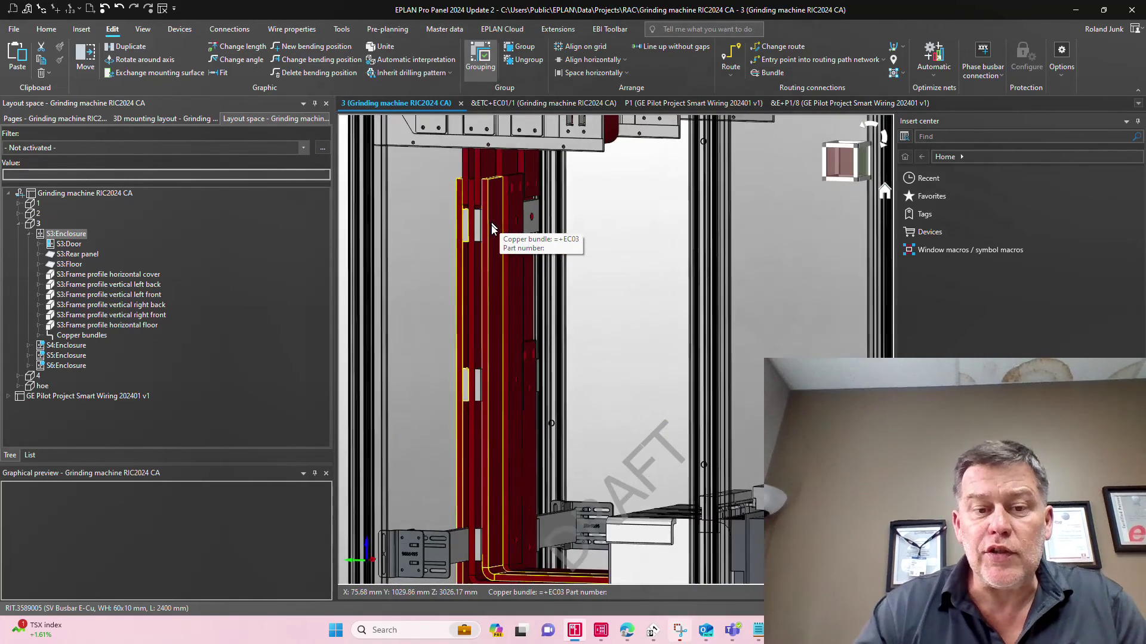
left_click(489, 245)
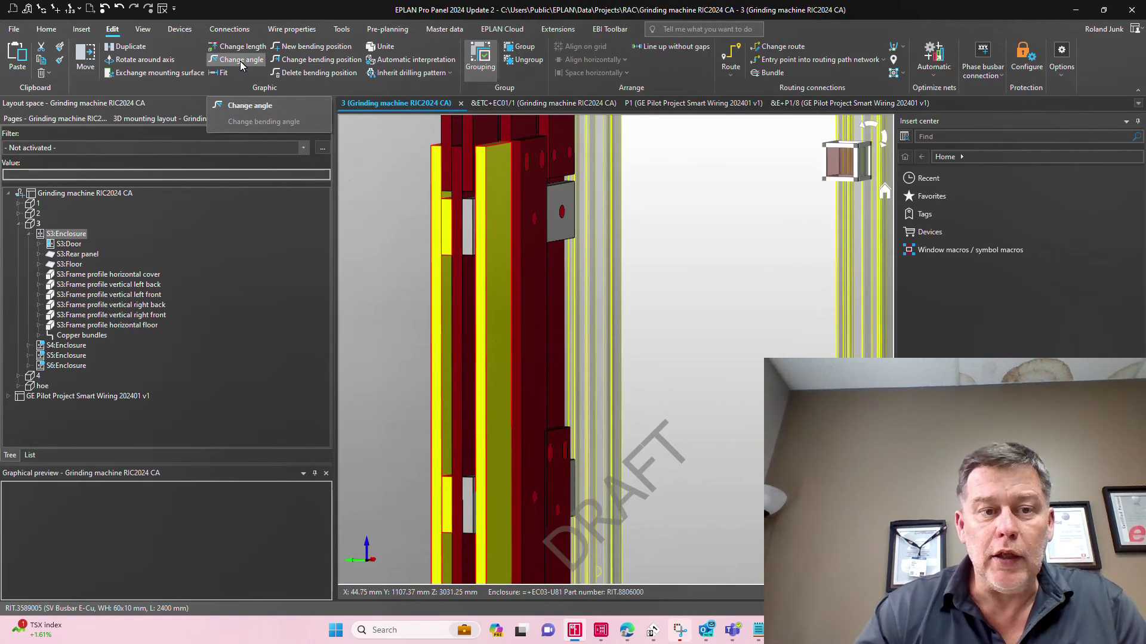
key("Escape")
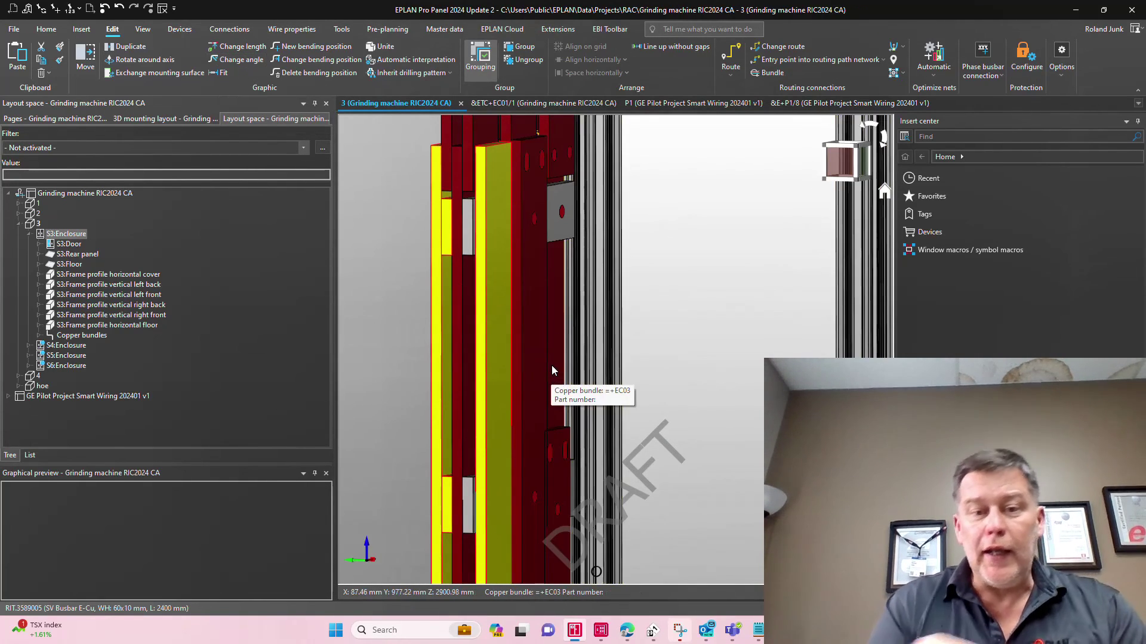